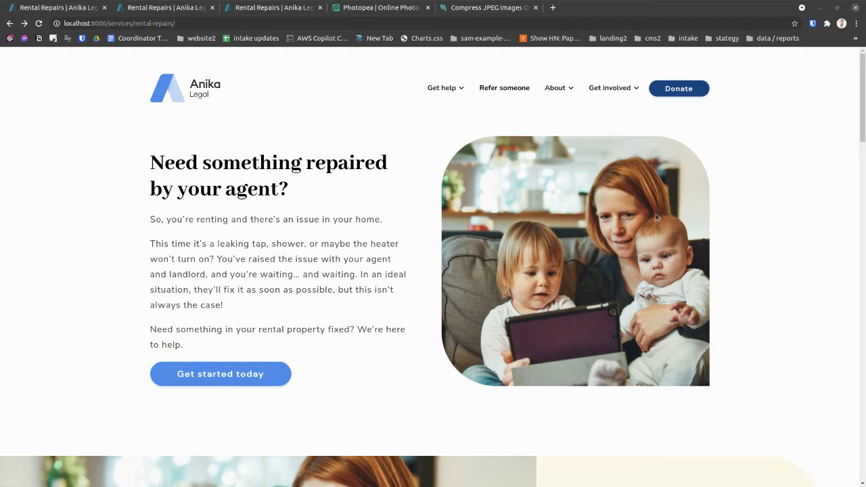
# Step: Scroll the Rental Repairs page, then open the first downloaded photo in Image Viewer
pyautogui.scroll(-9, 656, 217)
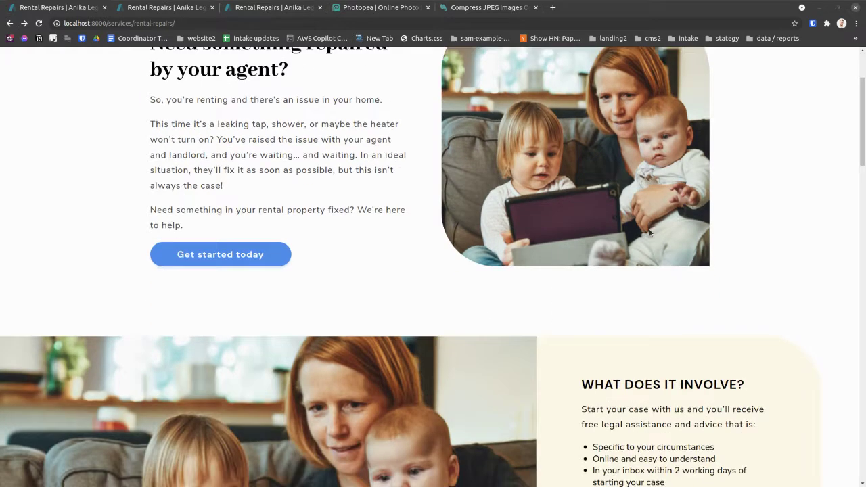
pyautogui.scroll(-2, 648, 233)
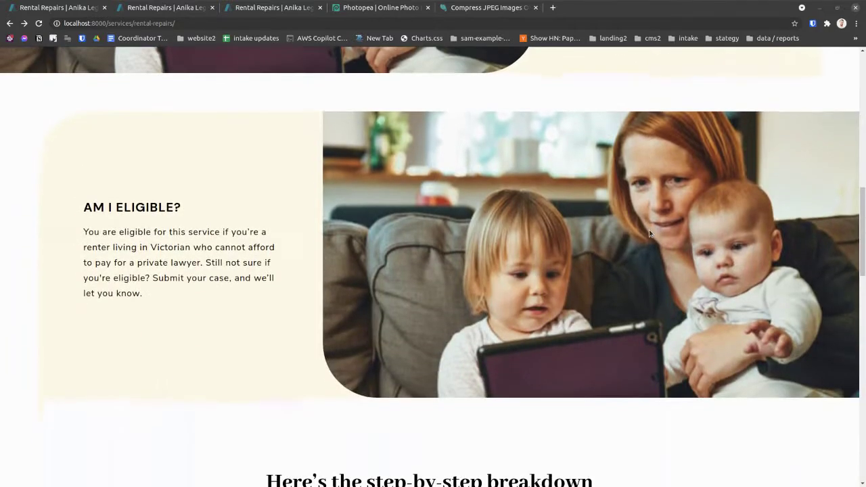
pyautogui.scroll(10, 649, 233)
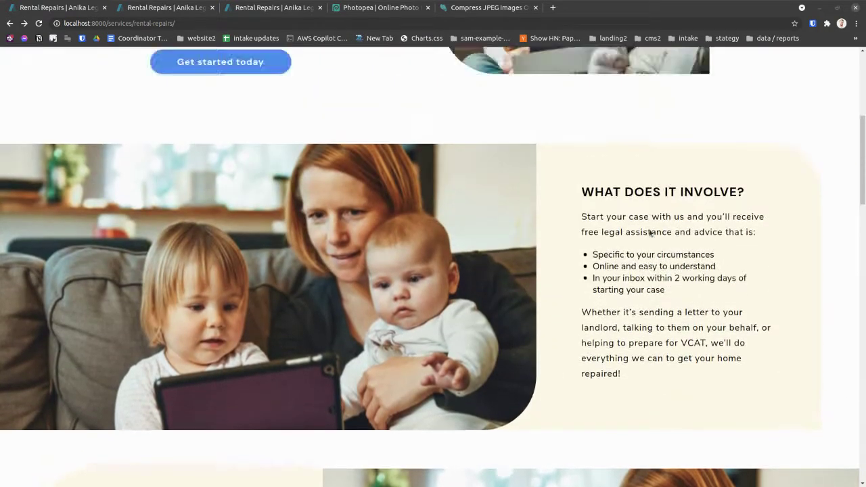
pyautogui.scroll(1, 649, 233)
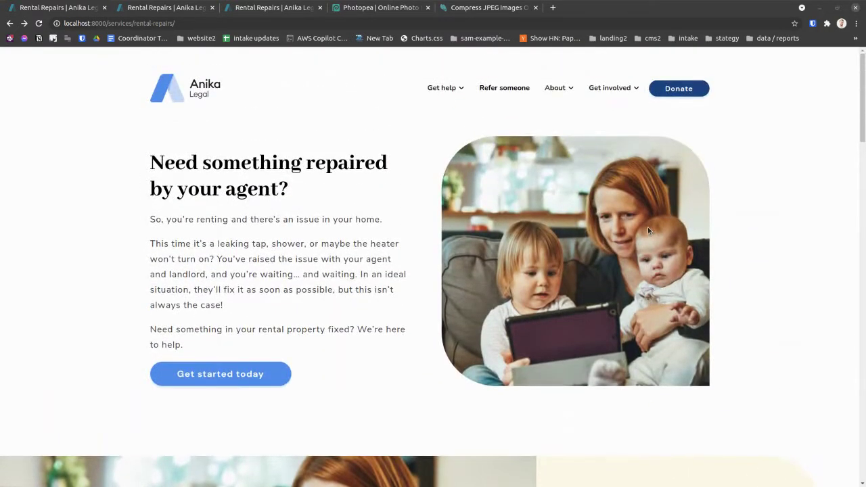
pyautogui.scroll(-5, 454, 294)
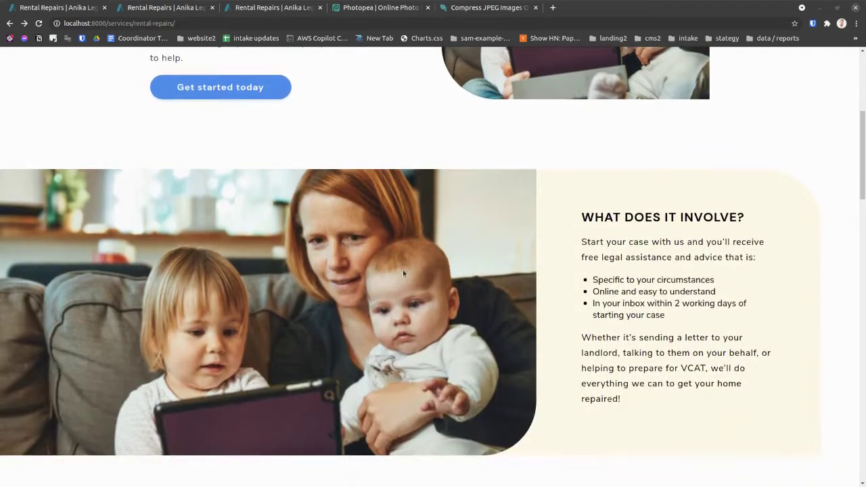
pyautogui.scroll(-4, 404, 273)
pyautogui.scroll(9, 431, 285)
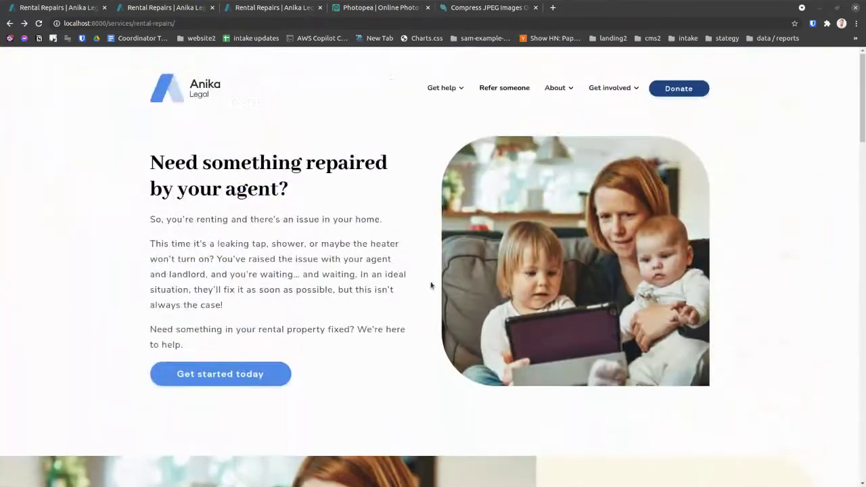
pyautogui.press('super')
pyautogui.click(350, 341)
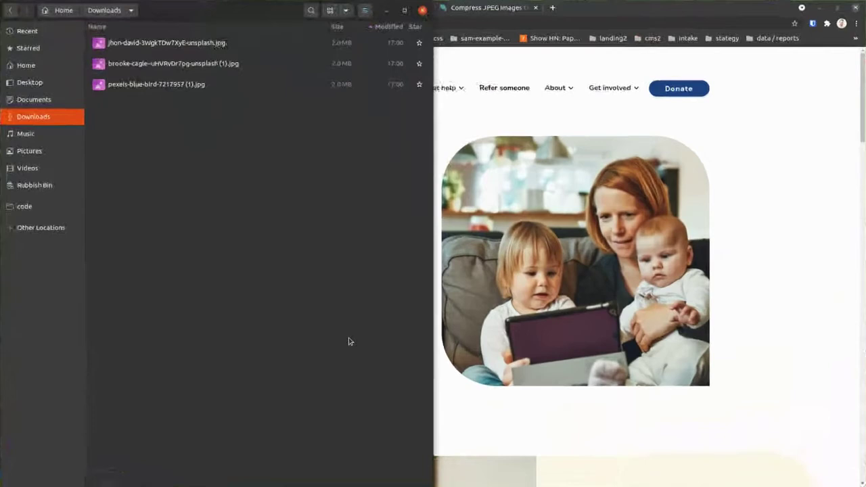
pyautogui.doubleClick(182, 52)
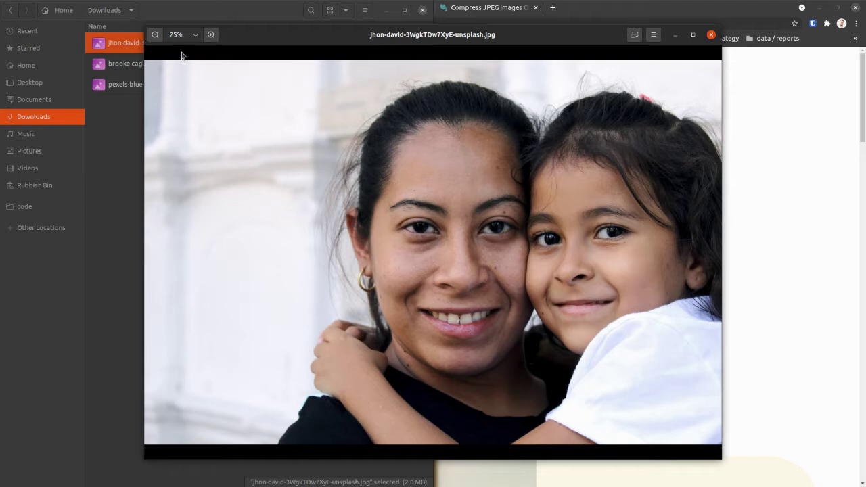
# Step: Flip through the downloaded photos to the pexels-blue-bird one, then close the viewer and return to the page
pyautogui.press('Right')
pyautogui.press('Left')
pyautogui.press('Right')
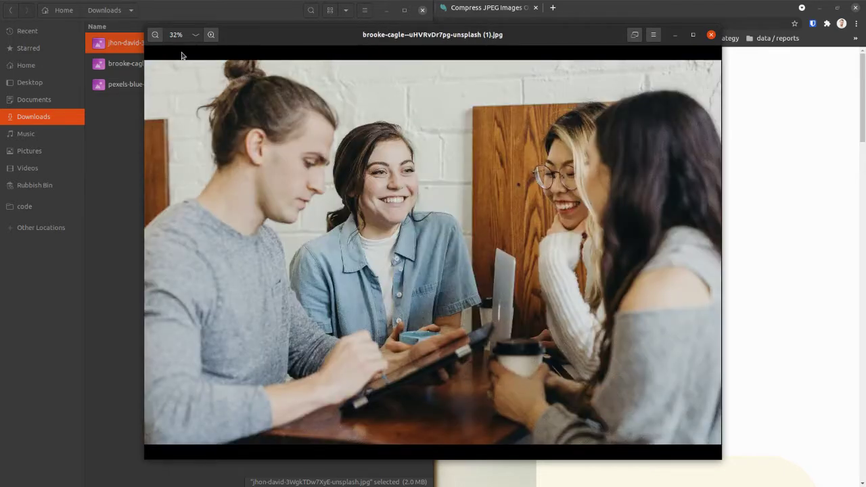
pyautogui.press('Right')
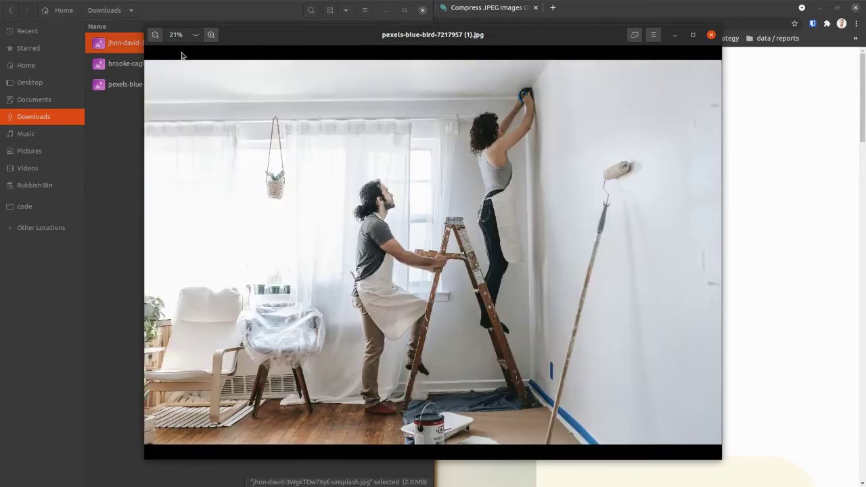
pyautogui.click(711, 35)
pyautogui.click(254, 121)
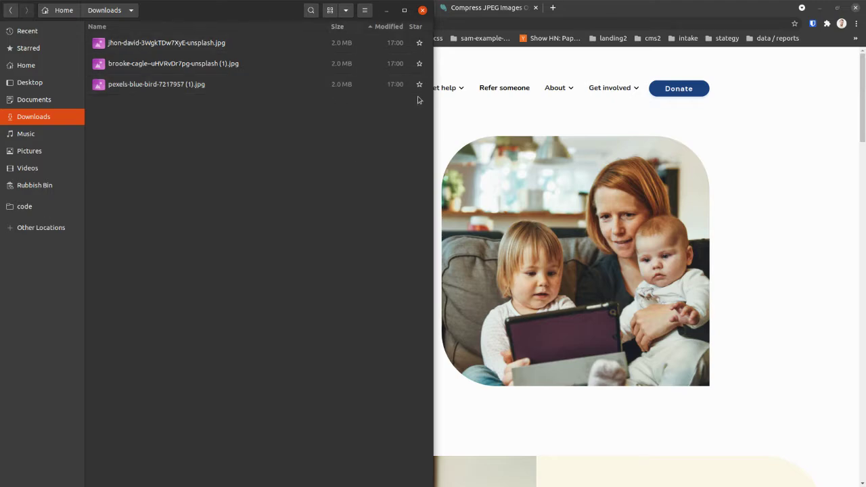
pyautogui.click(772, 114)
# Step: Reopen pexels-blue-bird-7217957 (1).jpg from the Downloads folder in Image Viewer
pyautogui.scroll(-10, 776, 182)
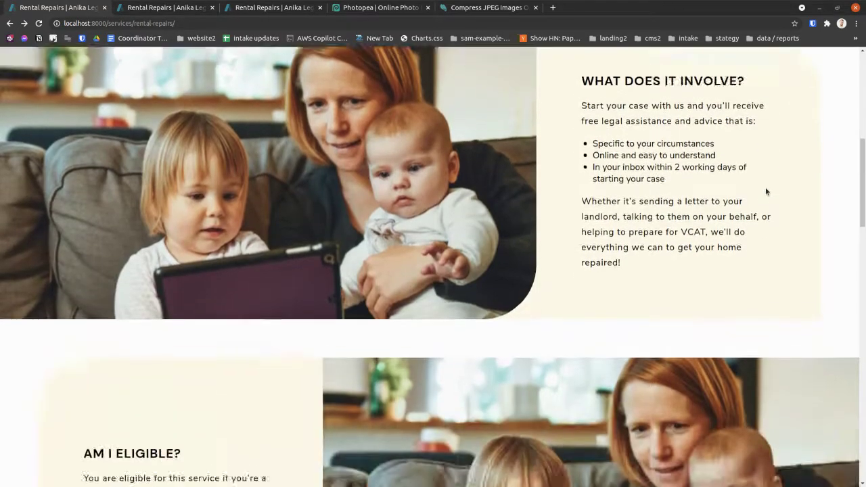
pyautogui.scroll(-4, 766, 191)
pyautogui.scroll(15, 766, 191)
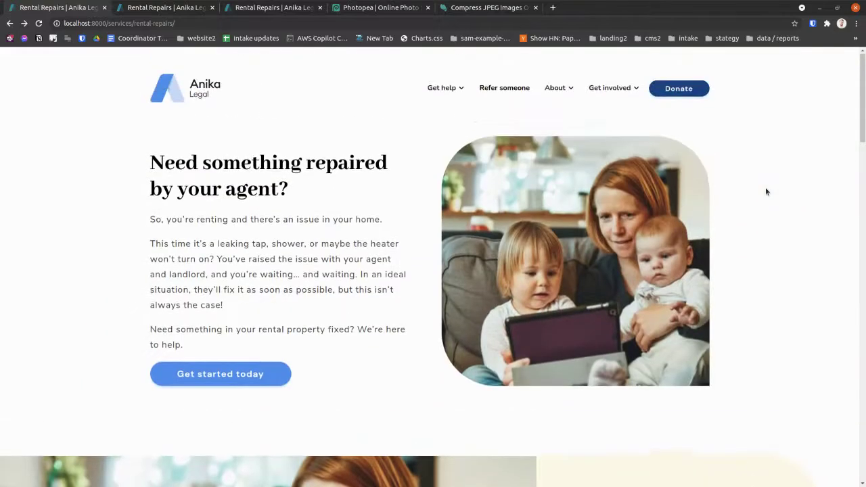
pyautogui.press('super')
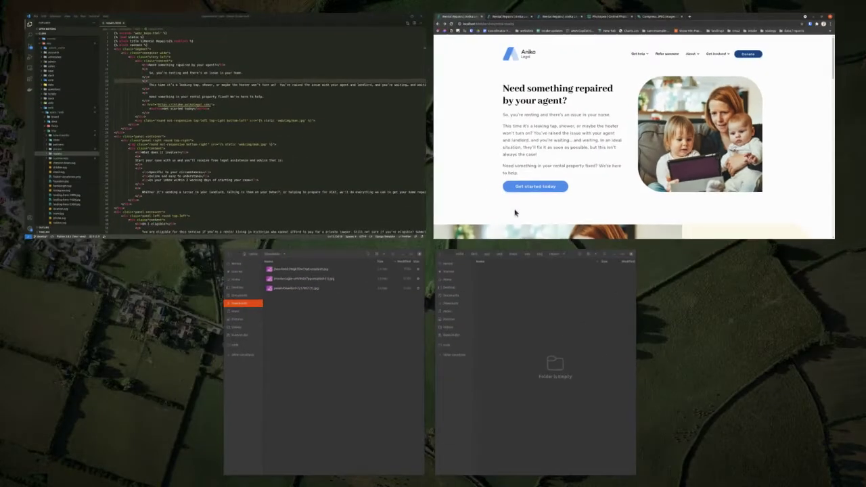
pyautogui.click(346, 352)
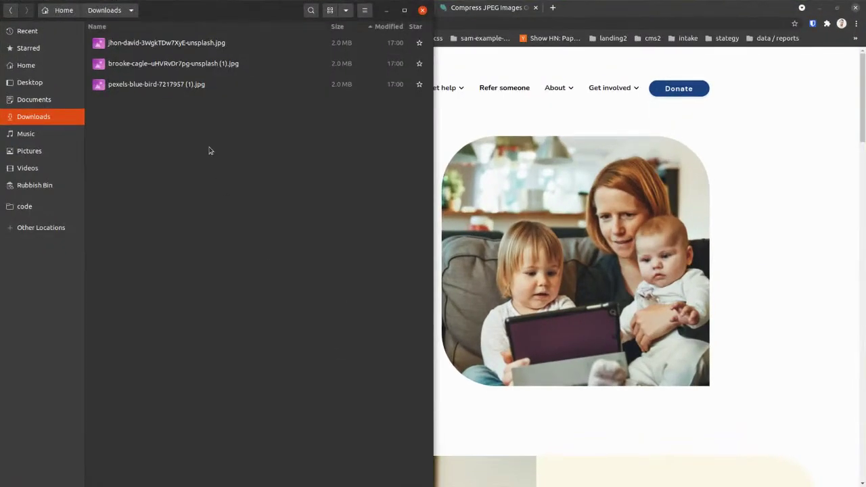
pyautogui.click(147, 80)
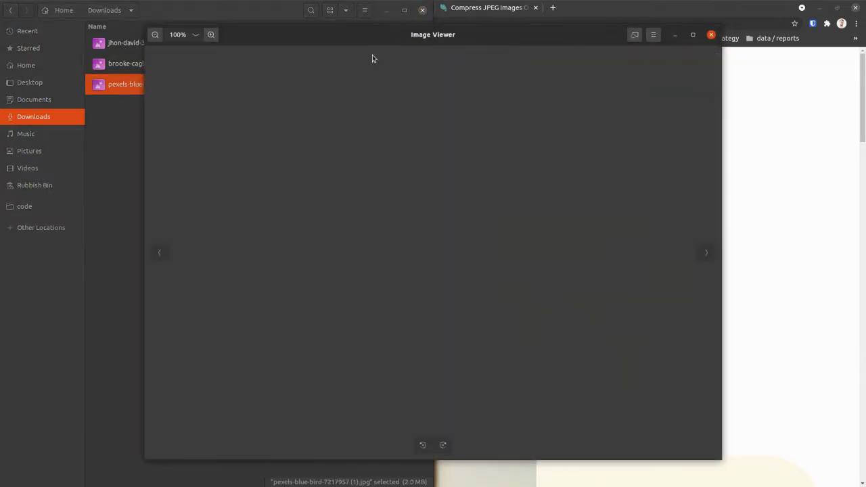
# Step: Zoom in and out on the painting photo, close the viewer and return to Rental Repairs
pyautogui.scroll(2, 318, 151)
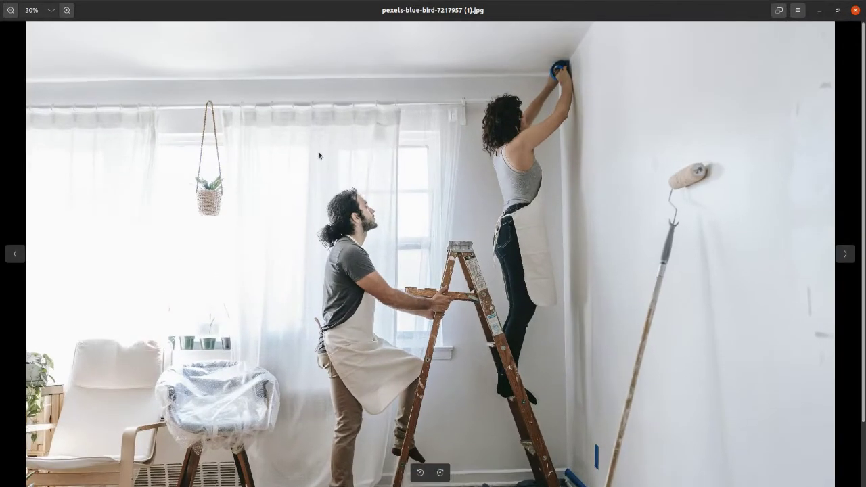
pyautogui.scroll(1, 318, 151)
pyautogui.scroll(-4, 315, 154)
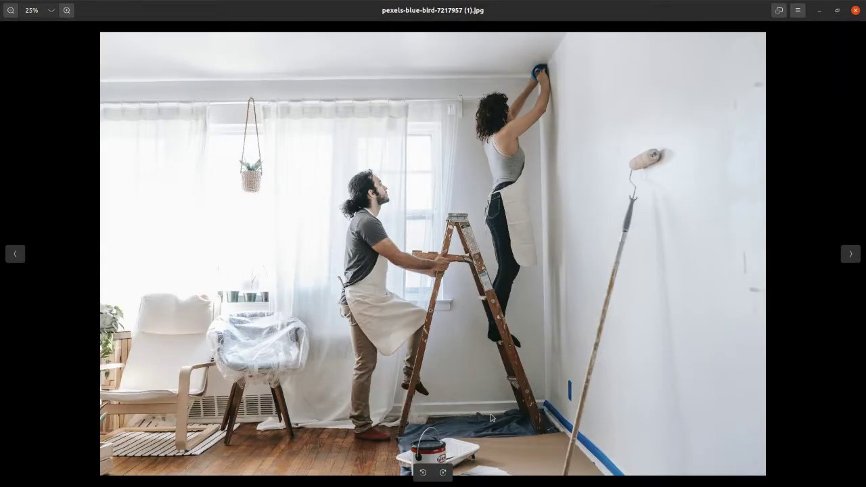
pyautogui.click(856, 10)
pyautogui.click(330, 187)
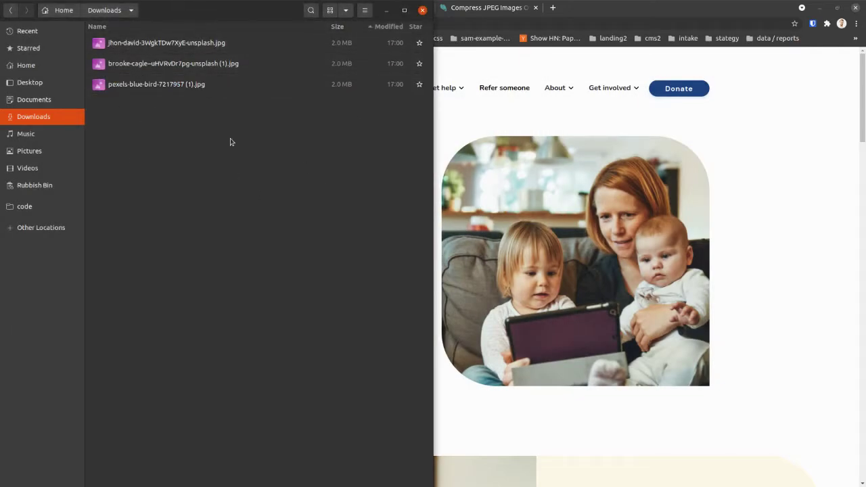
pyautogui.click(468, 121)
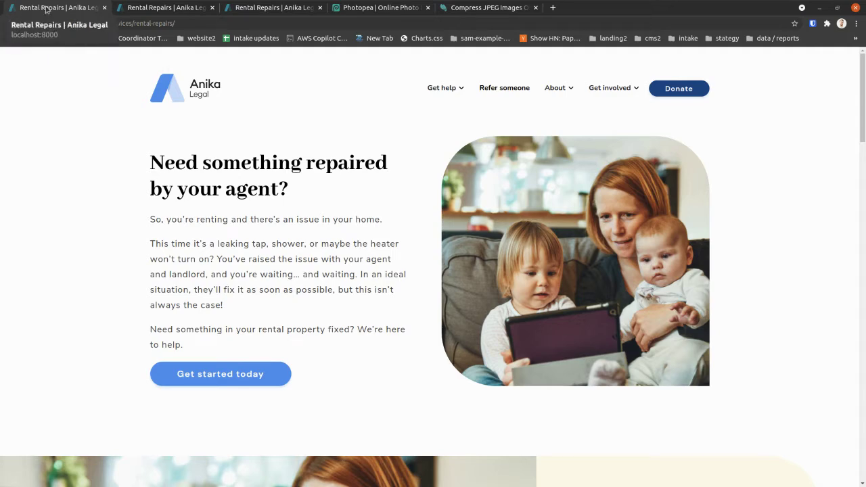
# Step: Check the Rental Repairs page in the responsive device preview
pyautogui.click(176, 12)
pyautogui.scroll(-2, 400, 165)
pyautogui.scroll(2, 400, 165)
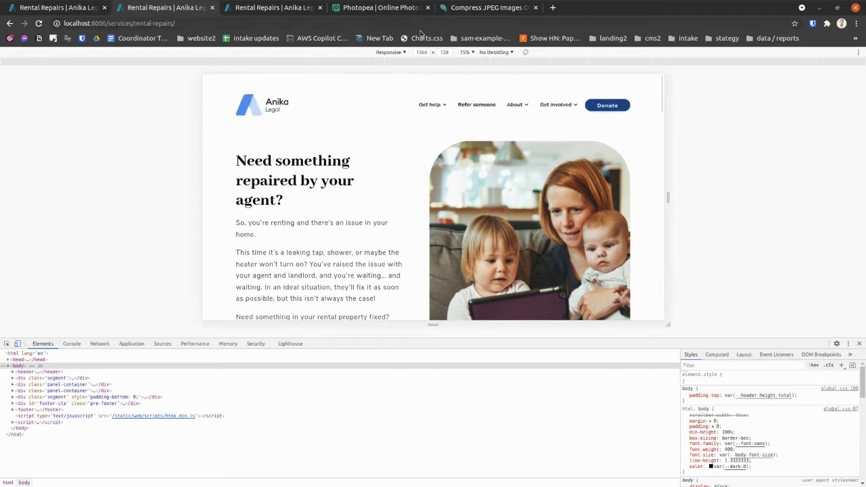
pyautogui.scroll(-1, 399, 165)
# Step: Check the iPhone X preview, return to the desktop page tab, and raise the Downloads window
pyautogui.click(259, 11)
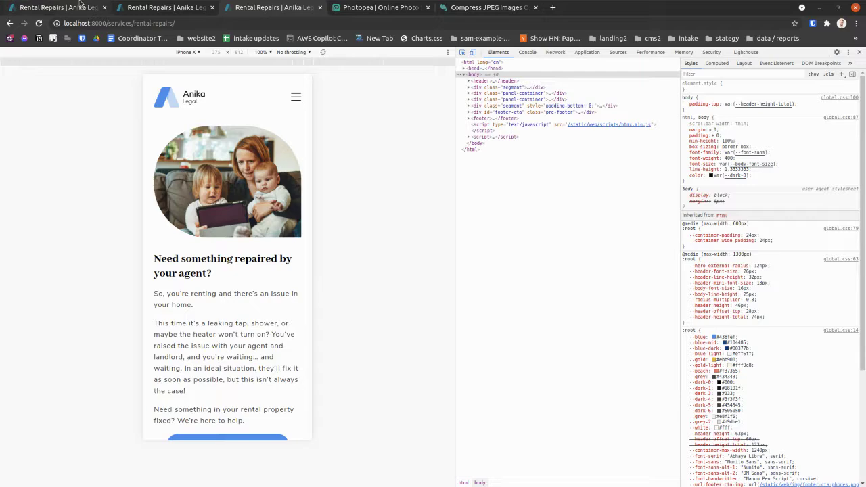
pyautogui.press('F12')
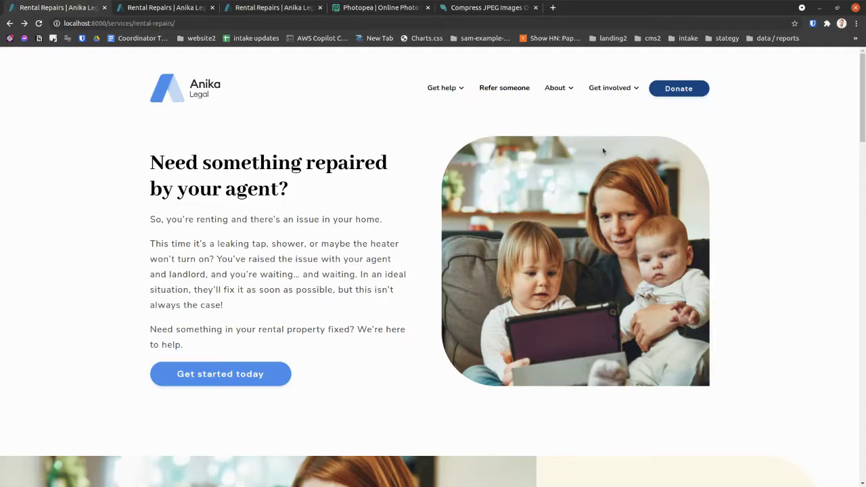
pyautogui.click(251, 13)
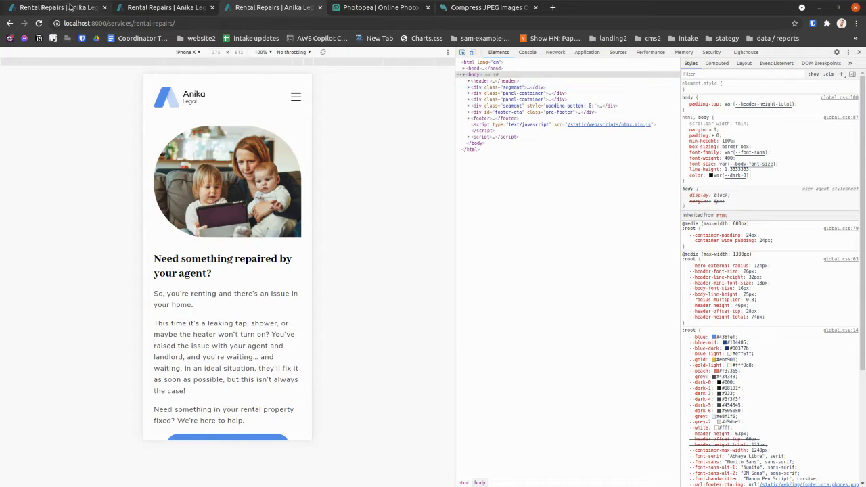
pyautogui.click(70, 8)
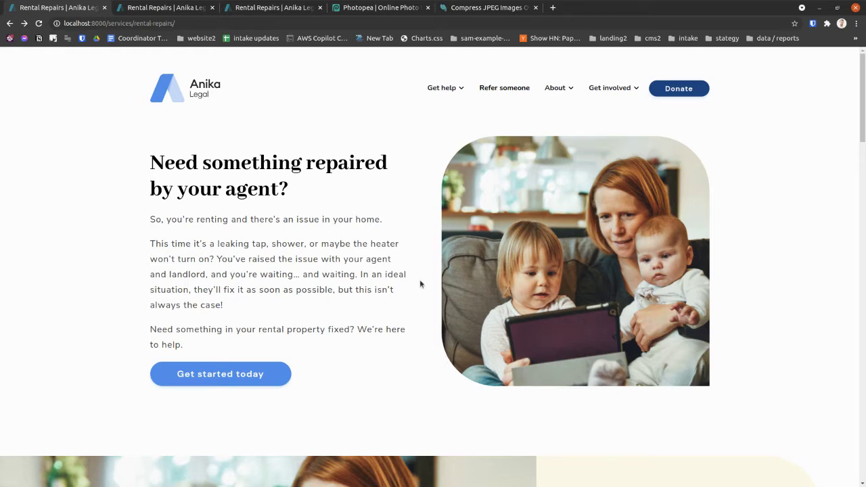
pyautogui.press('super')
# Step: Snap the browser beside the Downloads folder and switch to the Photopea tab
pyautogui.click(325, 318)
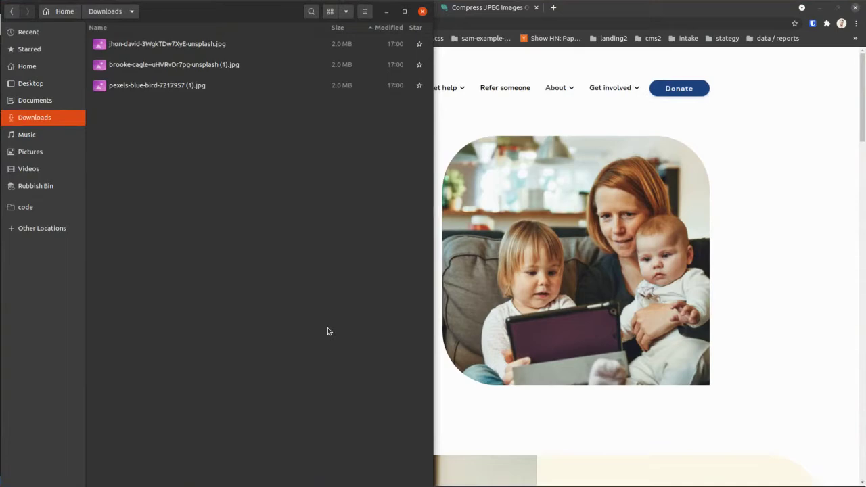
pyautogui.click(728, 150)
pyautogui.press('super+Right')
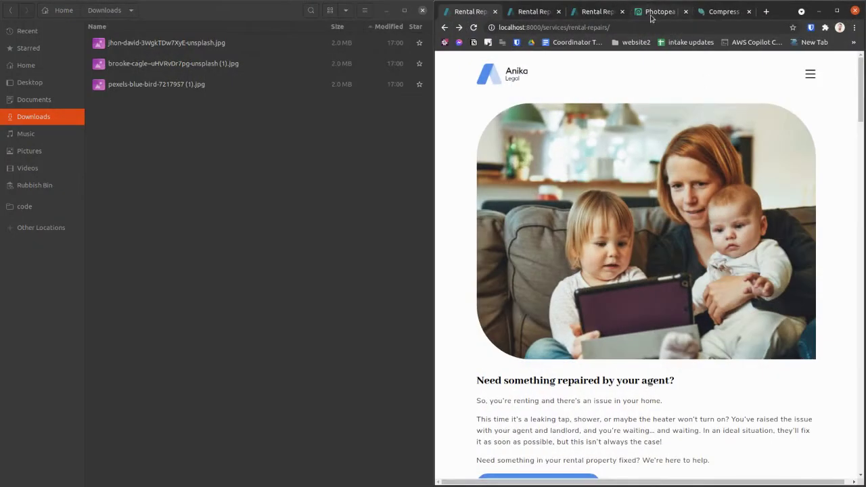
pyautogui.hotkey('ctrl', '4')
pyautogui.doubleClick(517, 27)
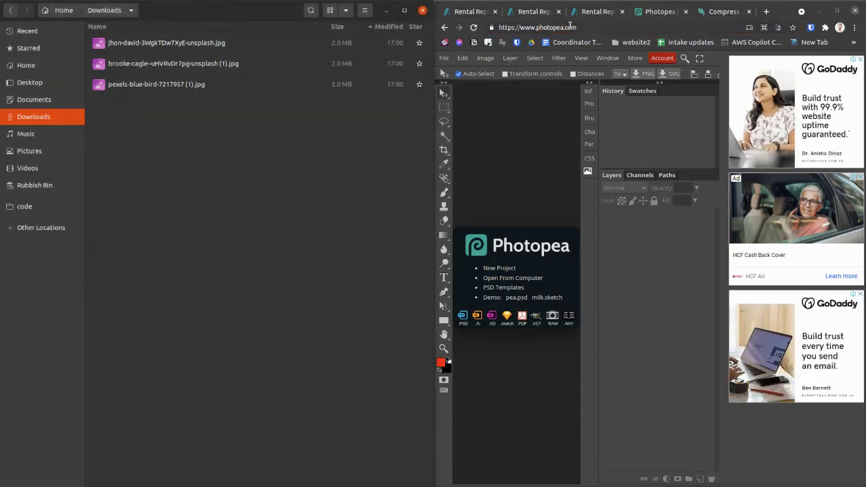
pyautogui.keyDown('shift'); pyautogui.click(607, 29); pyautogui.keyUp('shift')
# Step: Drag pexels-blue-bird-7217957 (1).jpg into Photopea and maximise the browser window
pyautogui.click(290, 199)
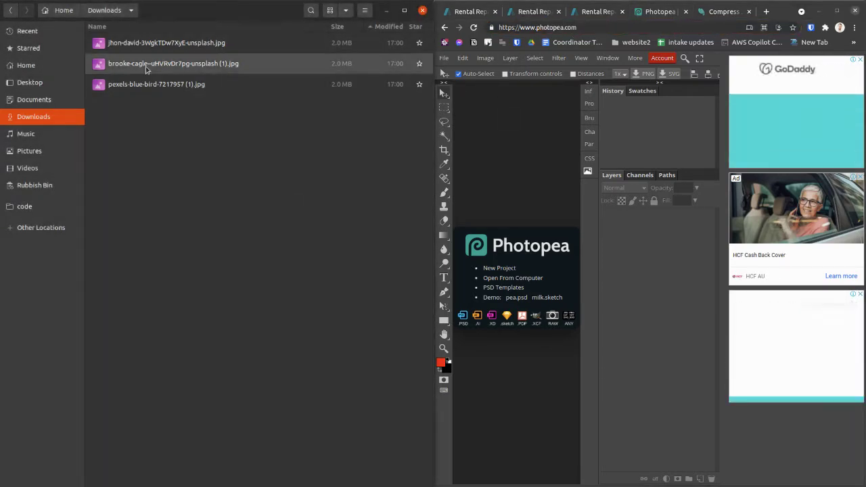
pyautogui.click(167, 42)
pyautogui.moveTo(156, 84); pyautogui.dragTo(498, 241)
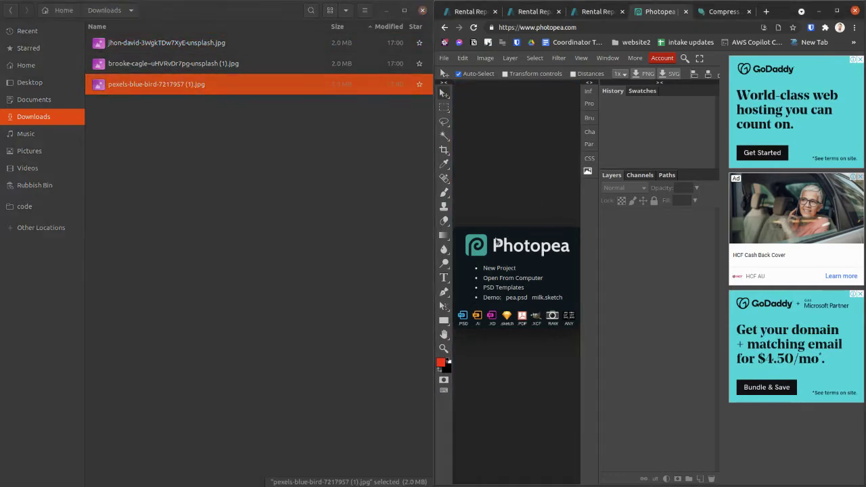
pyautogui.click(837, 11)
# Step: Fit the photo to the view and crop it, trimming strips off its left and right sides
pyautogui.scroll(3, 379, 304)
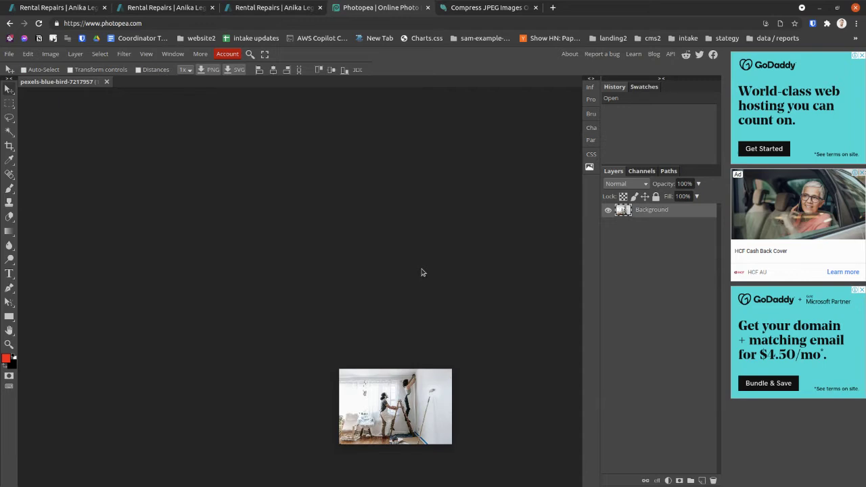
pyautogui.scroll(-2, 413, 285)
pyautogui.hscroll(-3, 406, 297)
pyautogui.hscroll(3, 400, 318)
pyautogui.scroll(1, 399, 318)
pyautogui.scroll(-1, 399, 322)
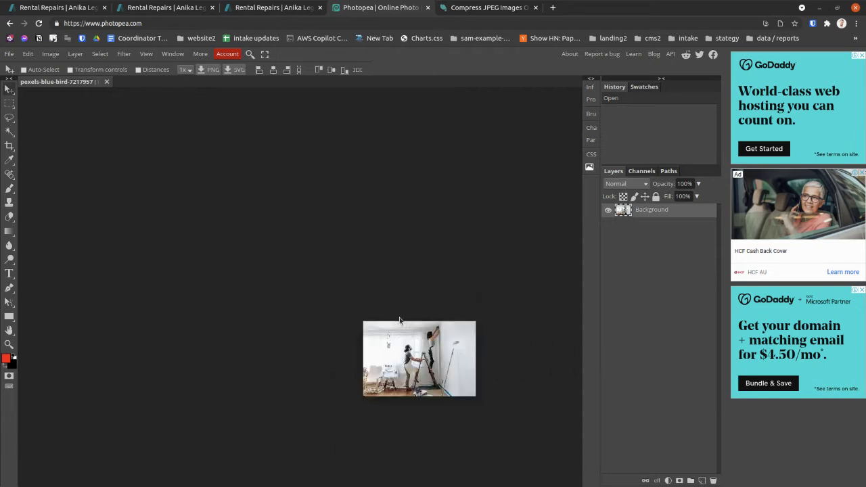
pyautogui.hotkey('ctrl', '0')
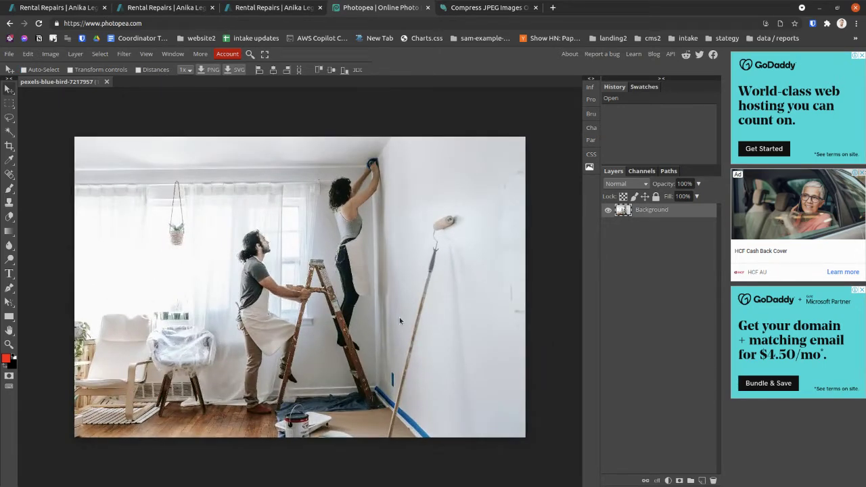
pyautogui.click(10, 147)
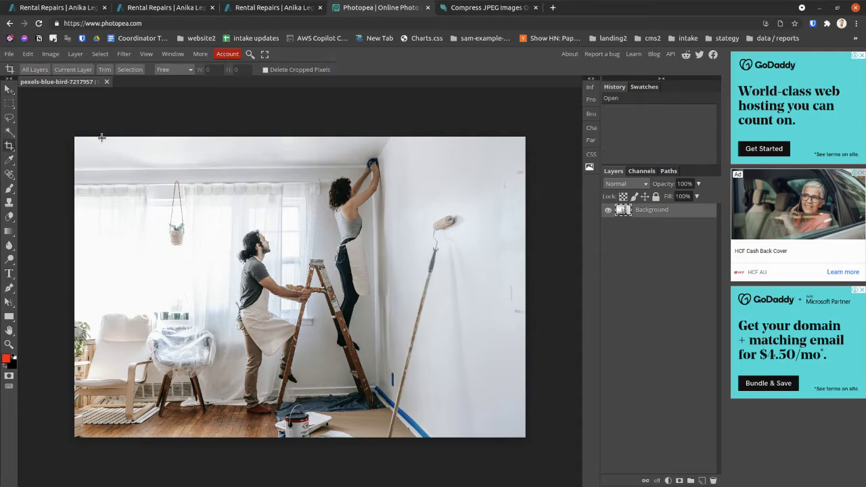
pyautogui.moveTo(102, 137); pyautogui.dragTo(478, 438)
pyautogui.moveTo(366, 384)
pyautogui.mouseDown()
pyautogui.moveTo(369, 368)
pyautogui.moveTo(376, 372)
pyautogui.mouseUp()
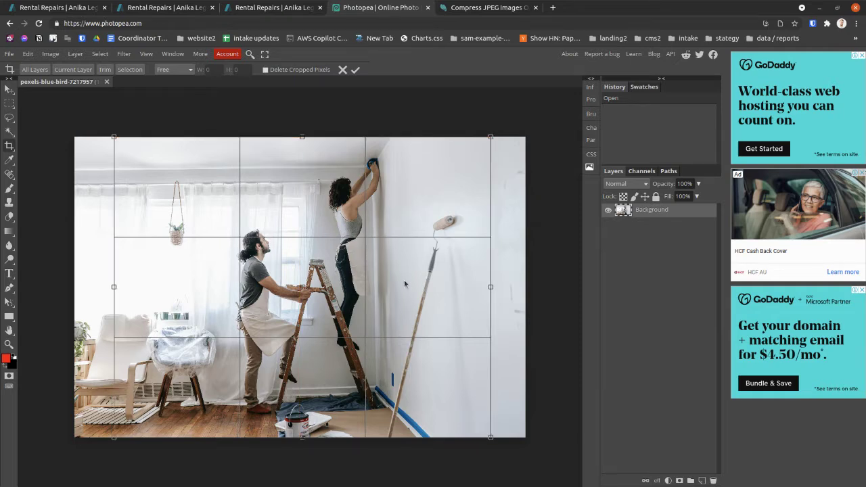
pyautogui.press('Return')
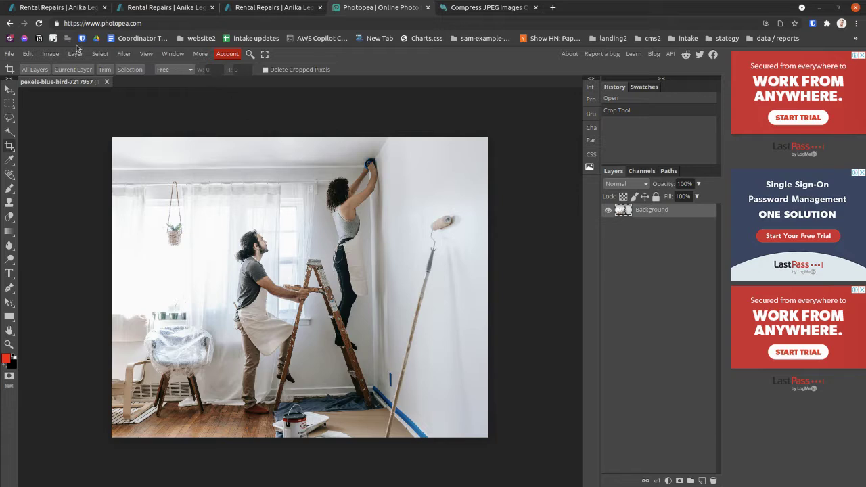
# Step: Open Image Size to see the 5010 × 4000 px photo, then switch to the Rental Repairs tab
pyautogui.click(51, 54)
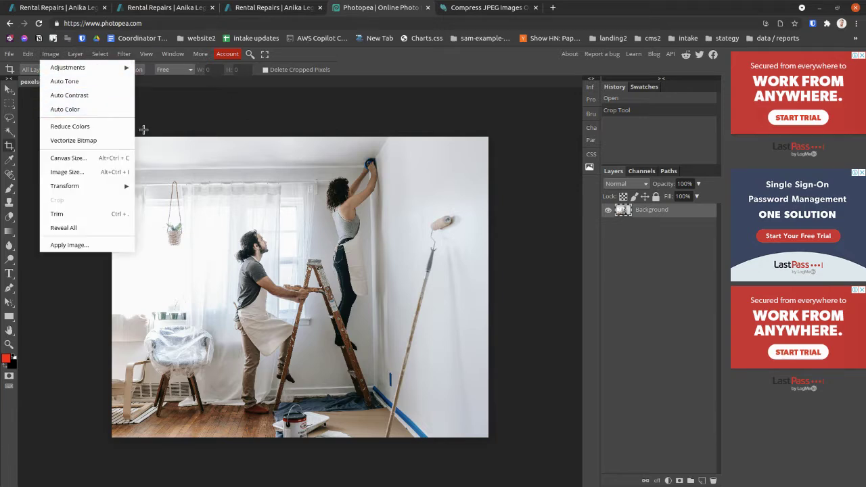
pyautogui.click(107, 172)
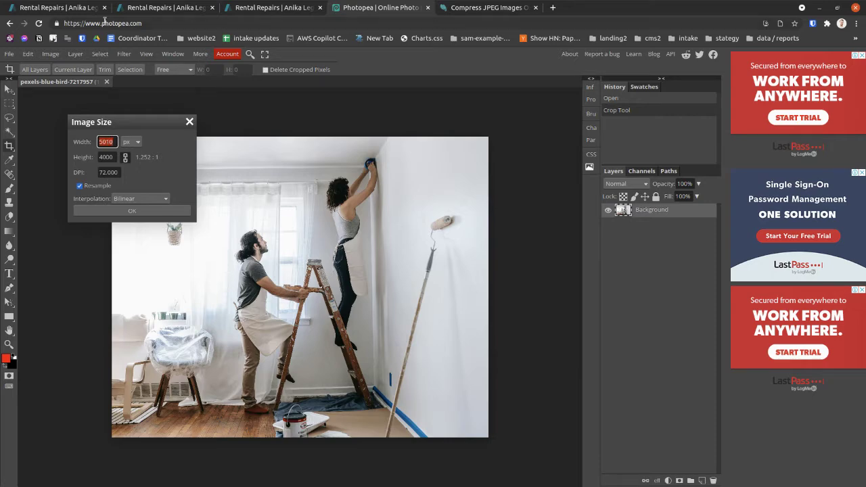
pyautogui.click(76, 9)
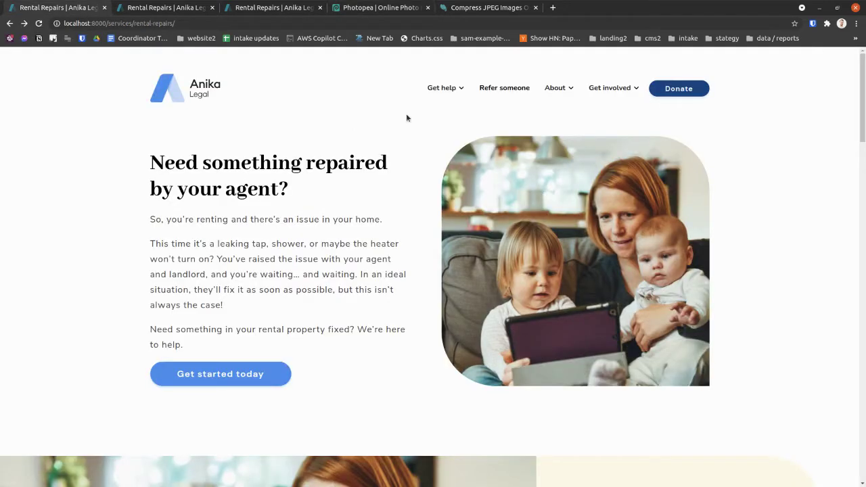
# Step: Inspect the mum.jpg hero image in DevTools and view its computed box model
pyautogui.hotkey('ctrl', 'shift', 'i')
pyautogui.rightClick(504, 149)
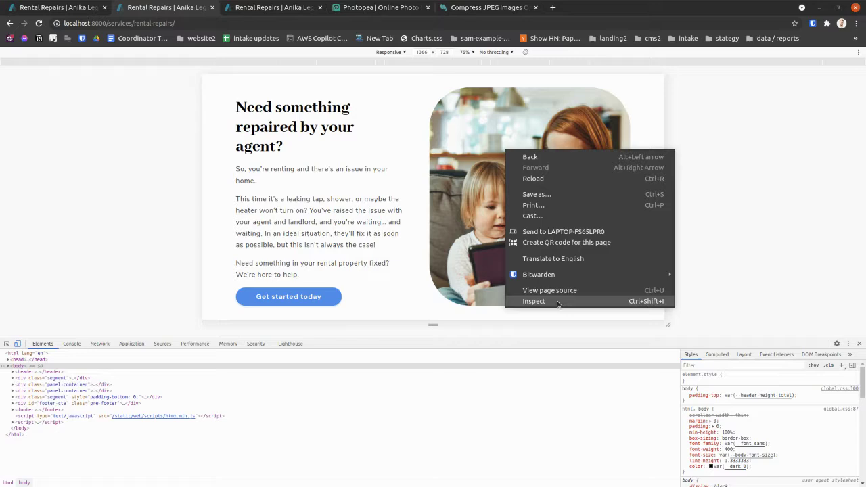
pyautogui.click(534, 301)
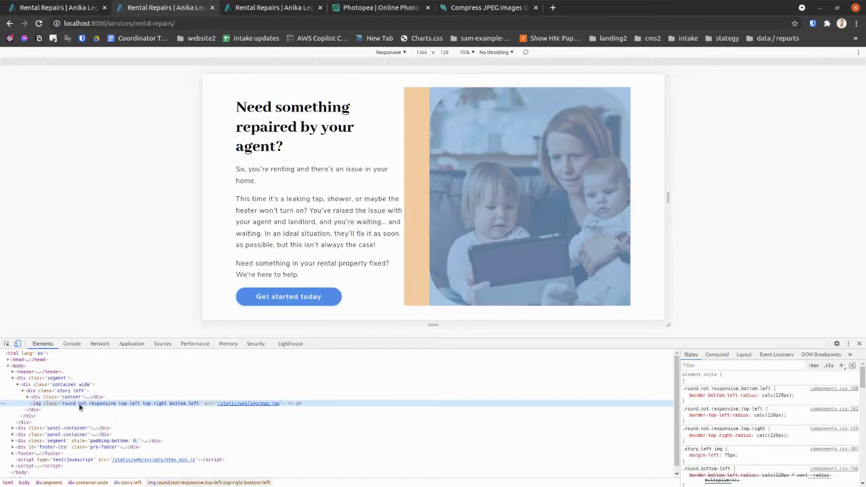
pyautogui.click(716, 354)
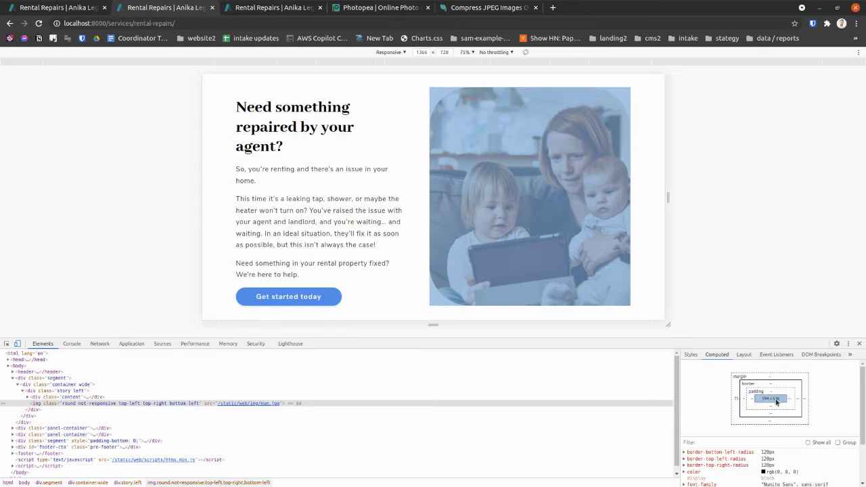
# Step: Resize the photo to a width of 900 px, giving 900 × 719
pyautogui.click(371, 9)
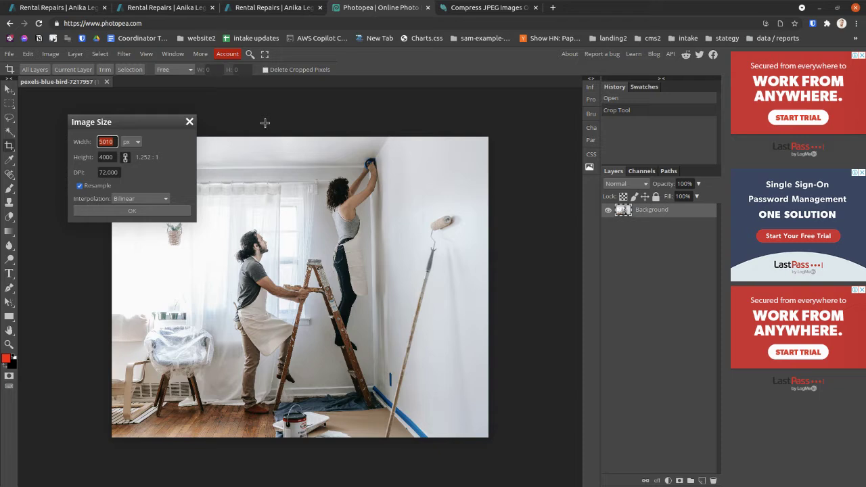
pyautogui.click(106, 142)
pyautogui.doubleClick(106, 142)
pyautogui.write('900')
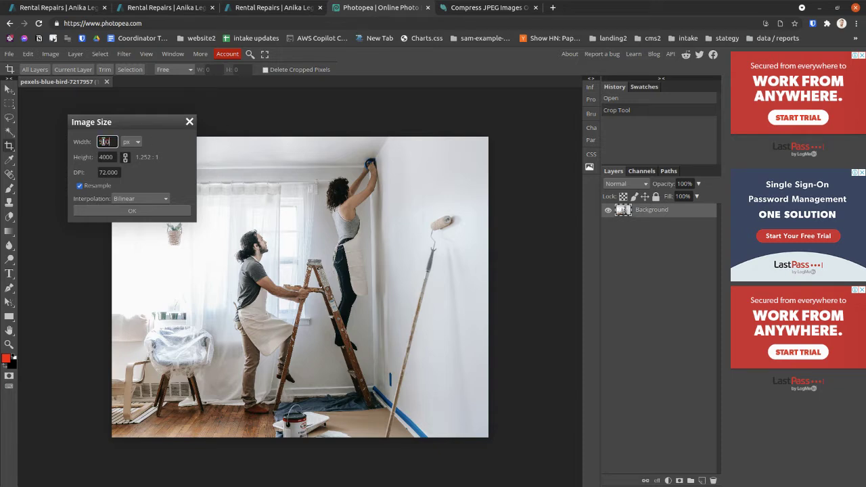
pyautogui.click(155, 212)
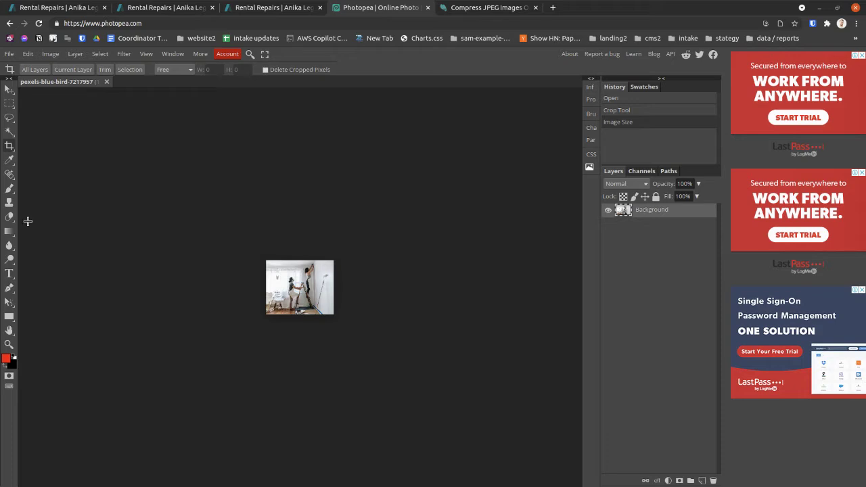
pyautogui.click(9, 54)
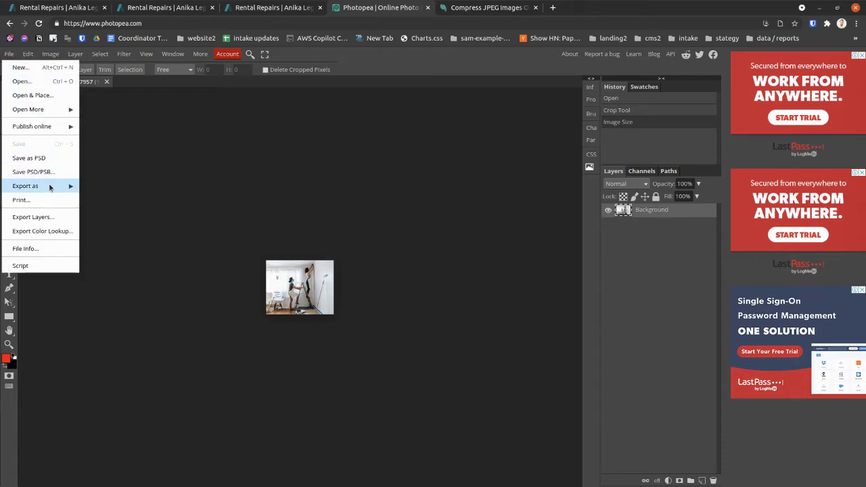
# Step: Export the 900 × 719 photo as a JPG at 100% quality (467.4 KB)
pyautogui.moveTo(50, 188)
pyautogui.click(106, 201)
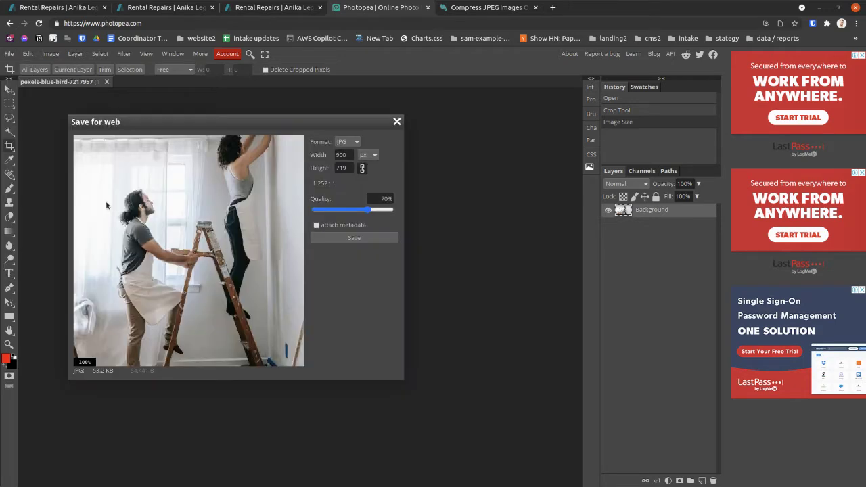
pyautogui.moveTo(389, 209); pyautogui.dragTo(363, 213)
pyautogui.moveTo(365, 212); pyautogui.dragTo(410, 212)
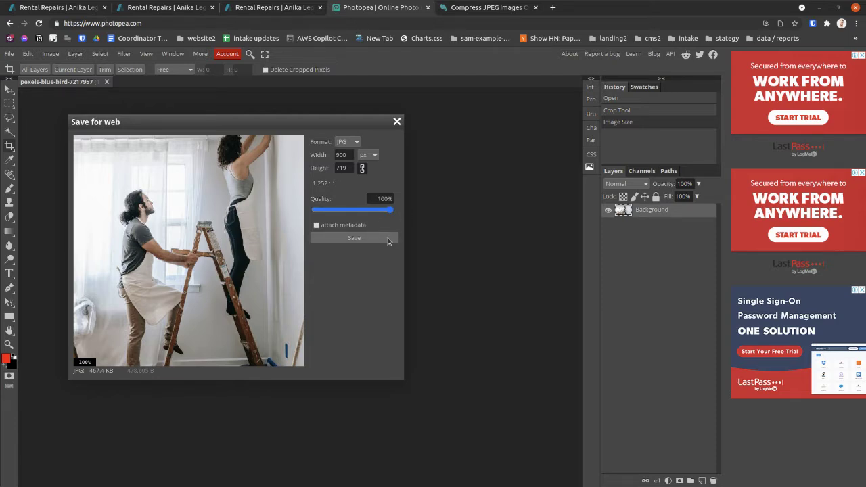
pyautogui.click(388, 240)
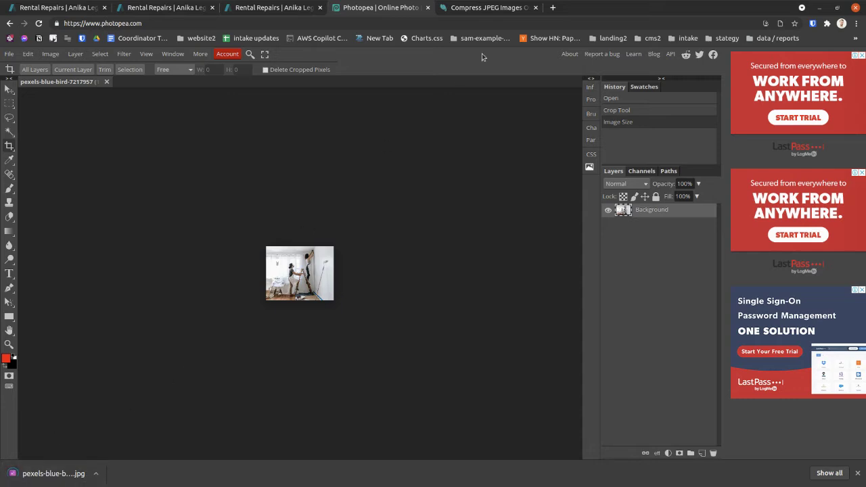
# Step: Preview the exported pexels-blue-bird JPG from the downloads bar, then open chrome://downloads listing it
pyautogui.click(488, 9)
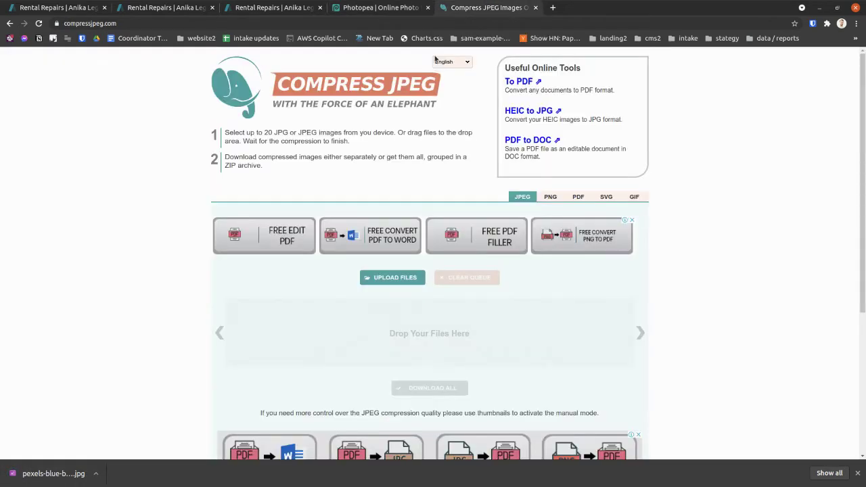
pyautogui.click(67, 481)
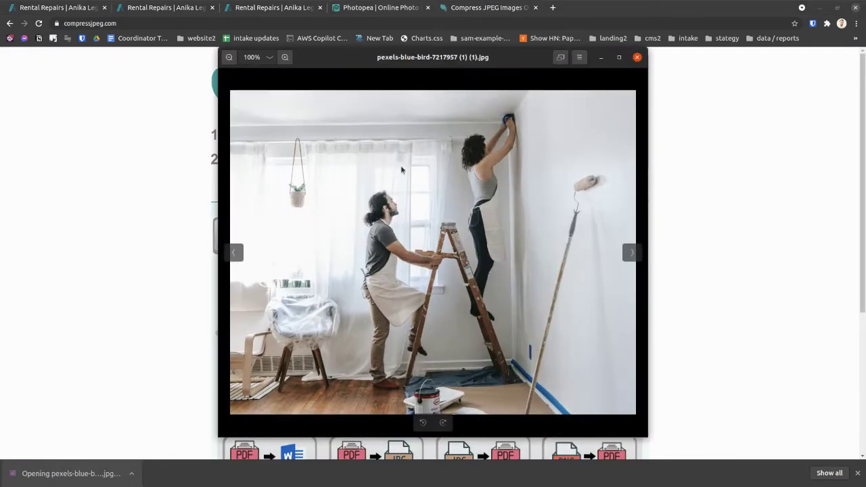
pyautogui.click(637, 57)
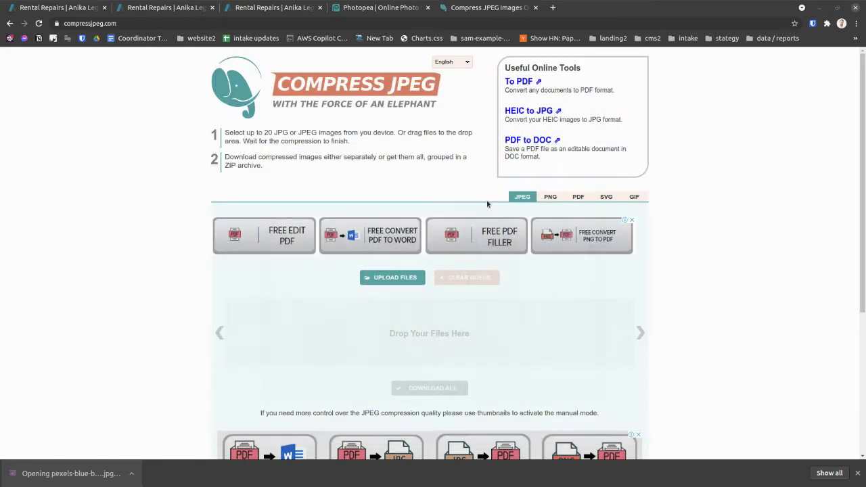
pyautogui.rightClick(83, 471)
pyautogui.click(114, 454)
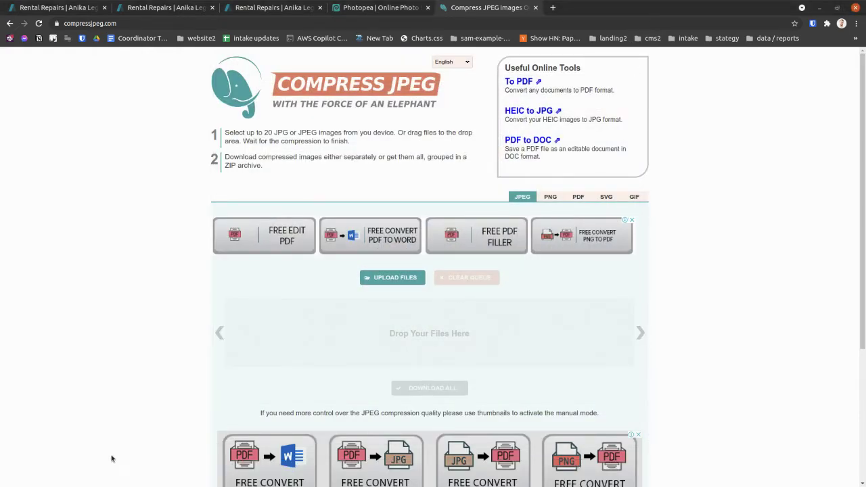
pyautogui.hotkey('ctrl', 'shift', 'i')
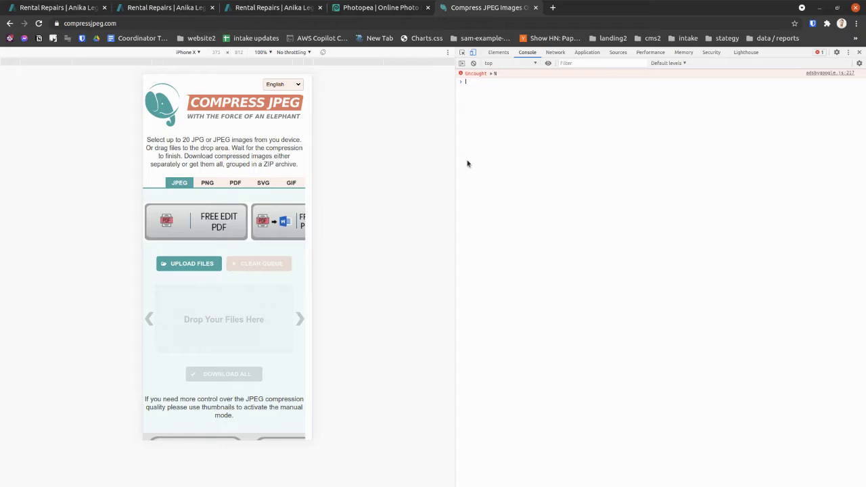
pyautogui.hotkey('ctrl', 'j')
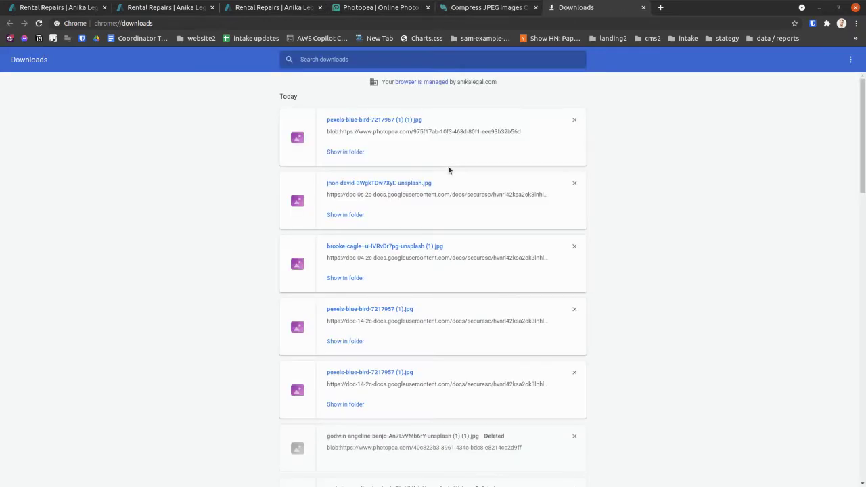
# Step: Open and refresh the Downloads folder in Files to show the 478.6 kB resized photo
pyautogui.click(352, 152)
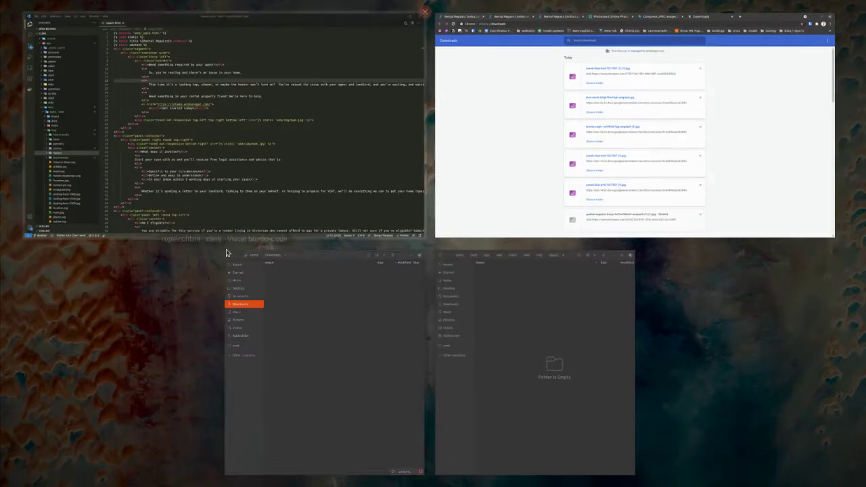
pyautogui.click(226, 249)
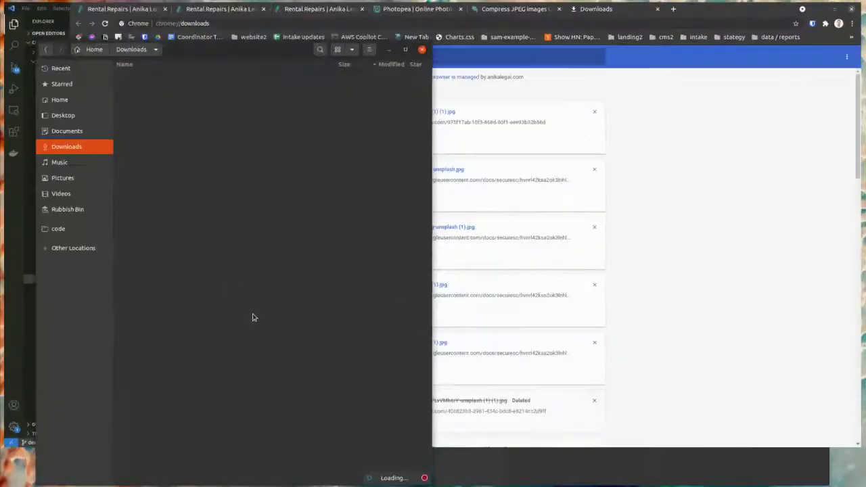
pyautogui.click(34, 99)
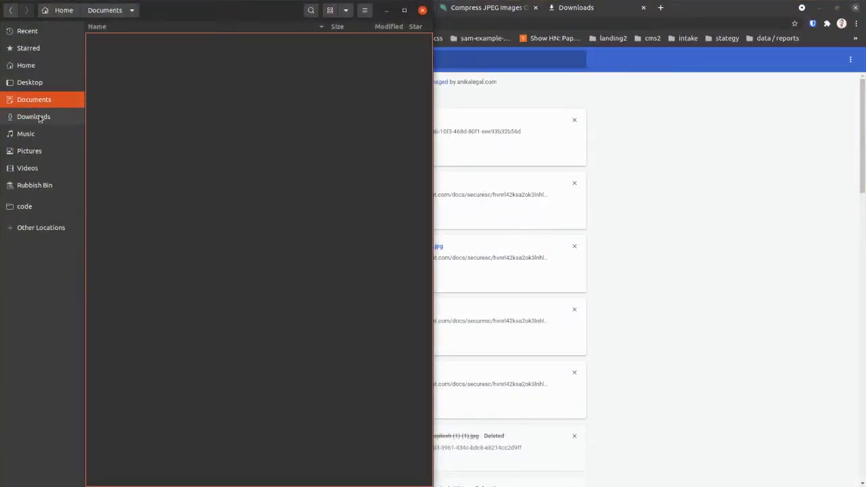
pyautogui.click(34, 116)
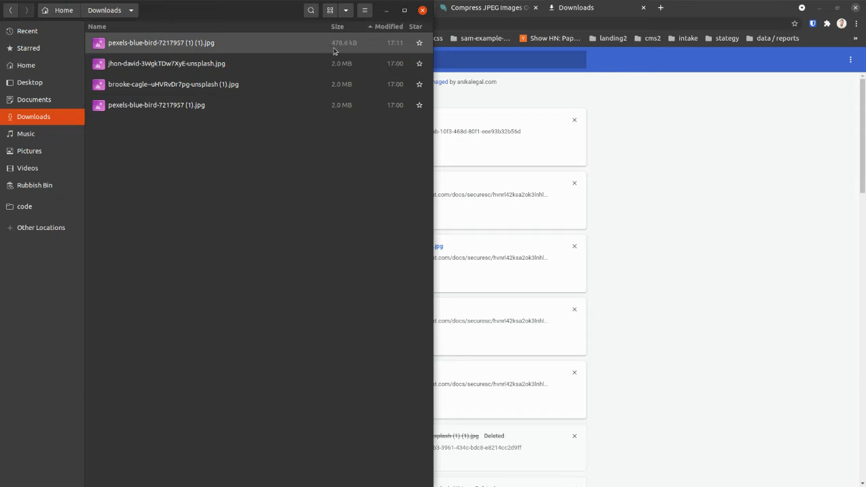
# Step: Drag pexels-blue-bird-7217957 (1) (1).jpg onto compressjpeg.com, compressing it by 84%
pyautogui.click(504, 9)
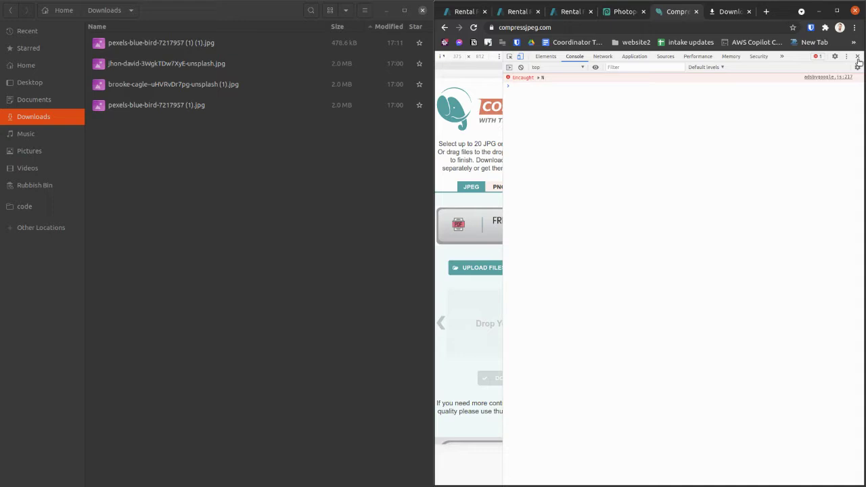
pyautogui.click(857, 56)
pyautogui.click(298, 49)
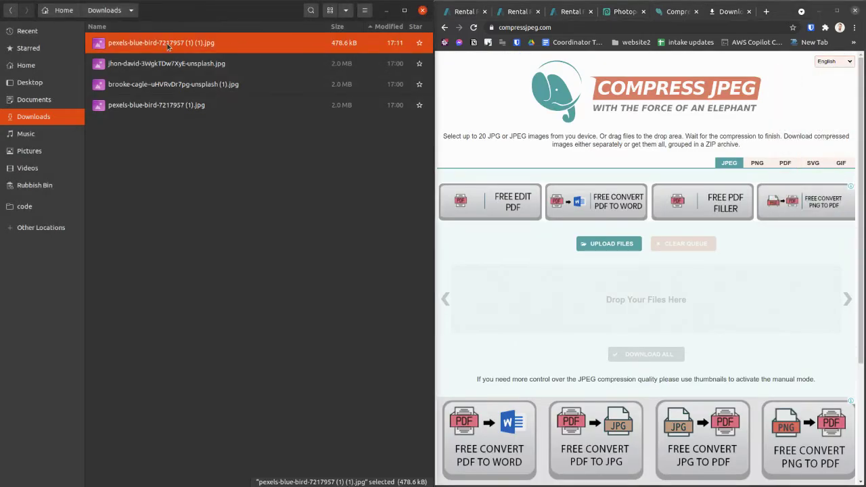
pyautogui.moveTo(168, 45); pyautogui.dragTo(158, 42)
pyautogui.click(192, 124)
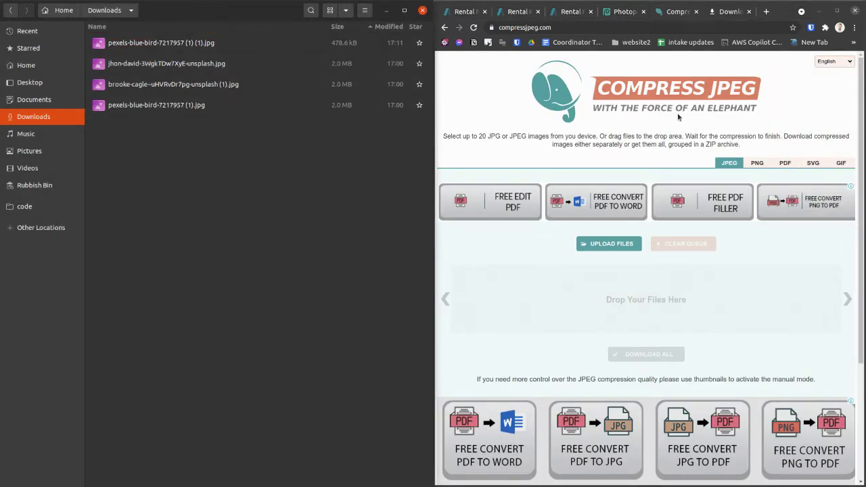
pyautogui.click(521, 27)
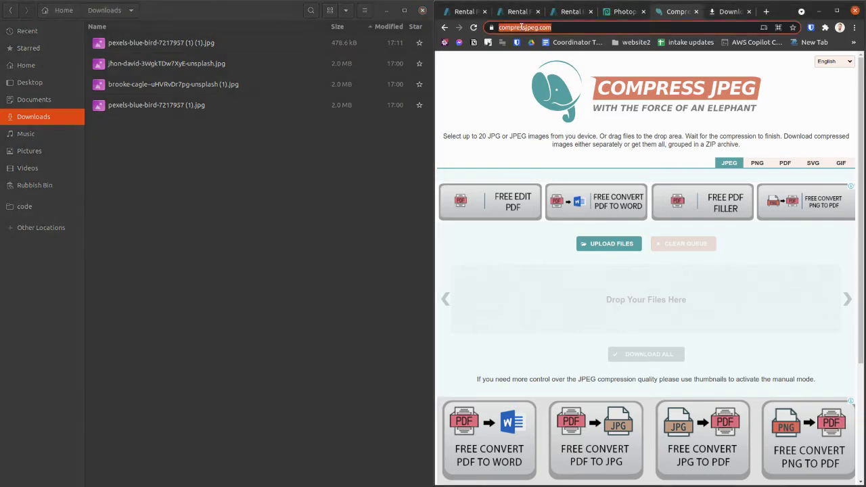
pyautogui.click(325, 210)
# Step: Compress the resized bird photo by 84% on compressjpeg.com and download the 78.8 kB -min copy
pyautogui.moveTo(148, 46); pyautogui.dragTo(615, 296)
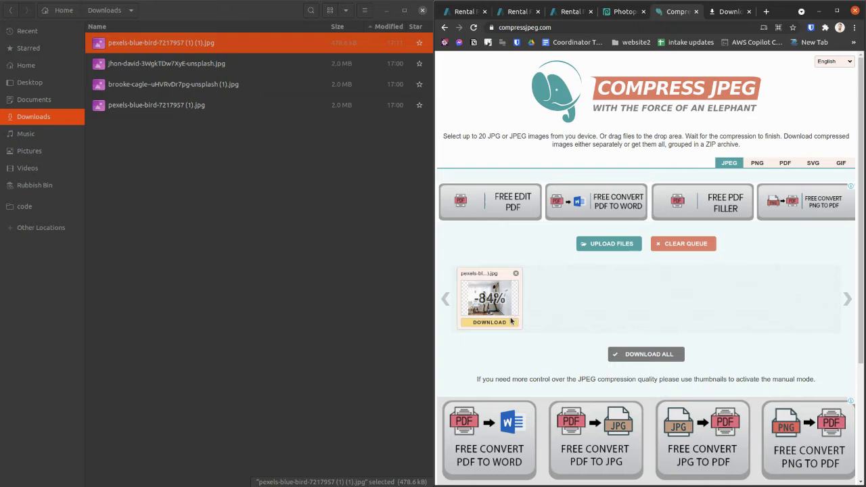
pyautogui.click(506, 322)
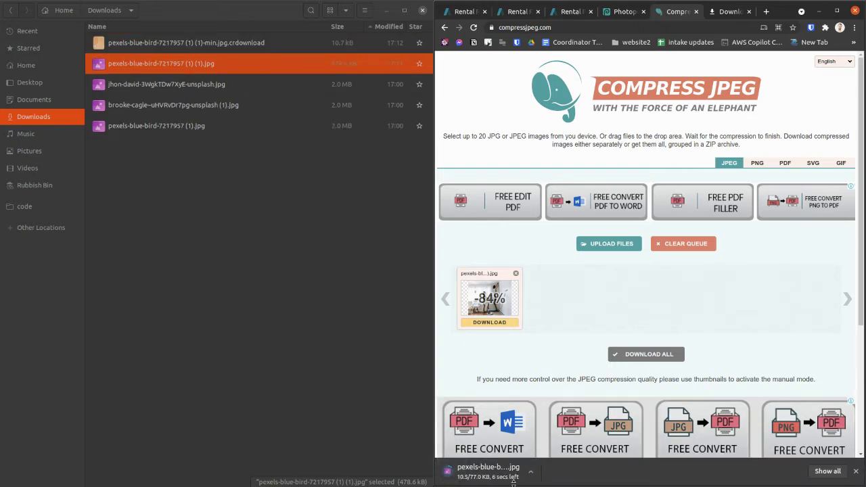
pyautogui.click(324, 42)
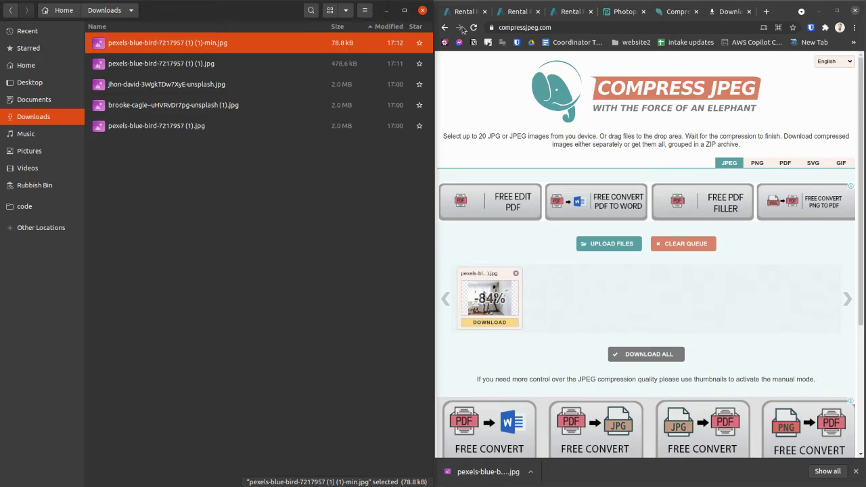
pyautogui.click(767, 12)
# Step: Work out 78 / 1024 / 2 in Google (0.0380859375), then close that search tab
pyautogui.write('7')
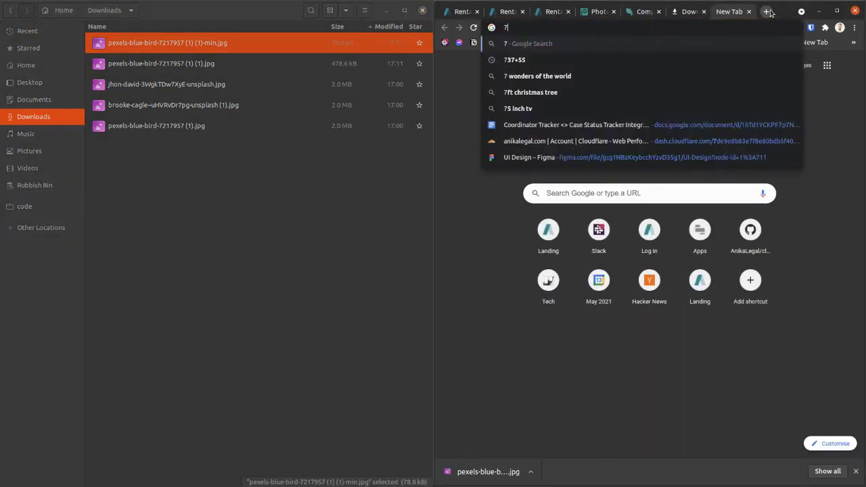
pyautogui.write('8 / 1024 / 2')
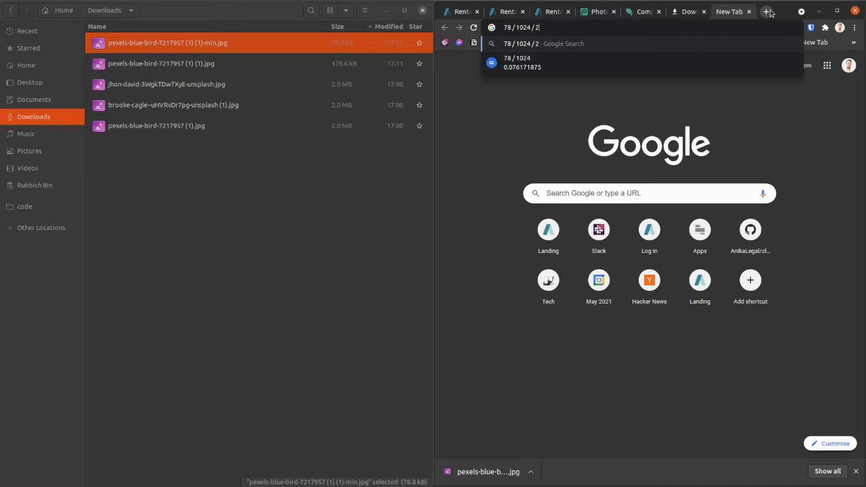
pyautogui.press('Return')
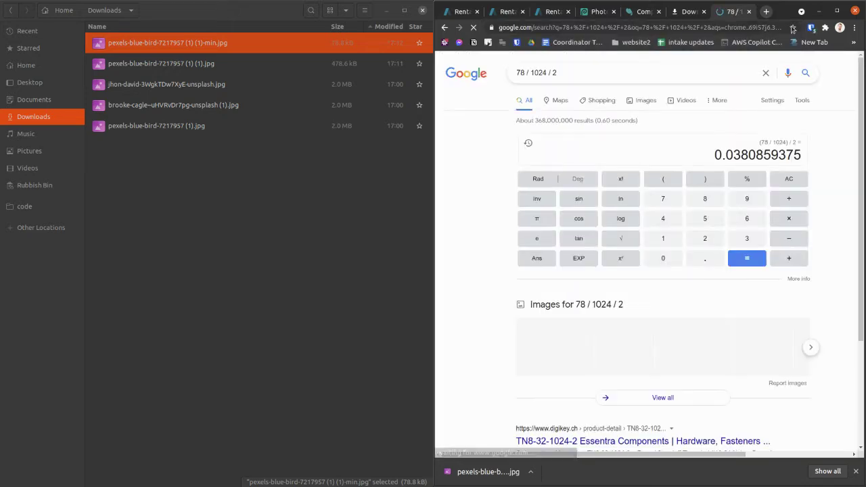
pyautogui.moveTo(736, 155); pyautogui.dragTo(743, 156)
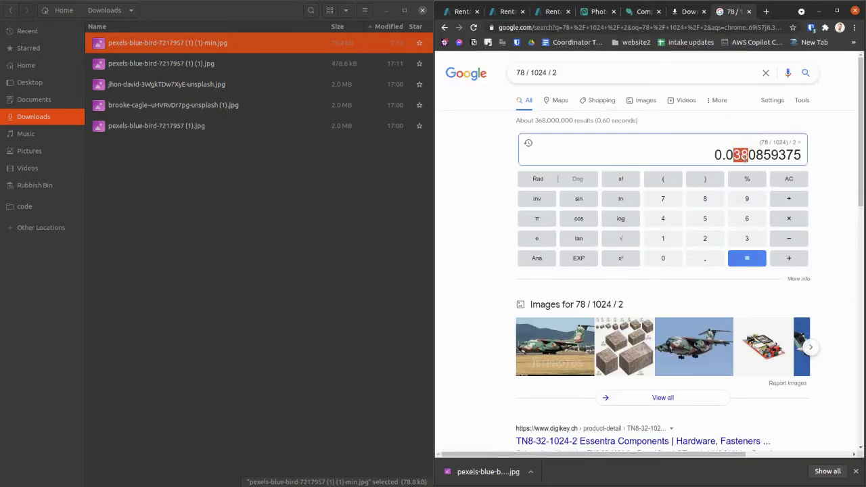
pyautogui.click(792, 131)
pyautogui.hotkey('ctrl', 'w')
pyautogui.click(283, 242)
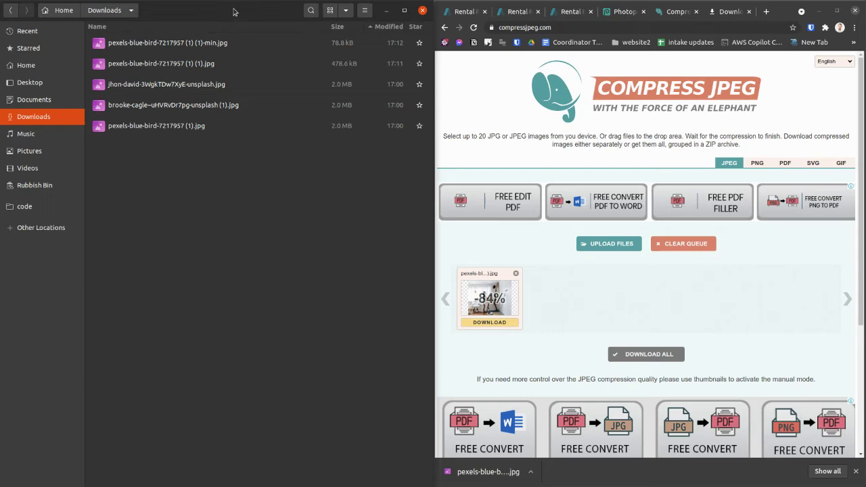
# Step: Move the compressed bird -min.jpg from Downloads into the img/repairs folder
pyautogui.click(218, 44)
pyautogui.press('super')
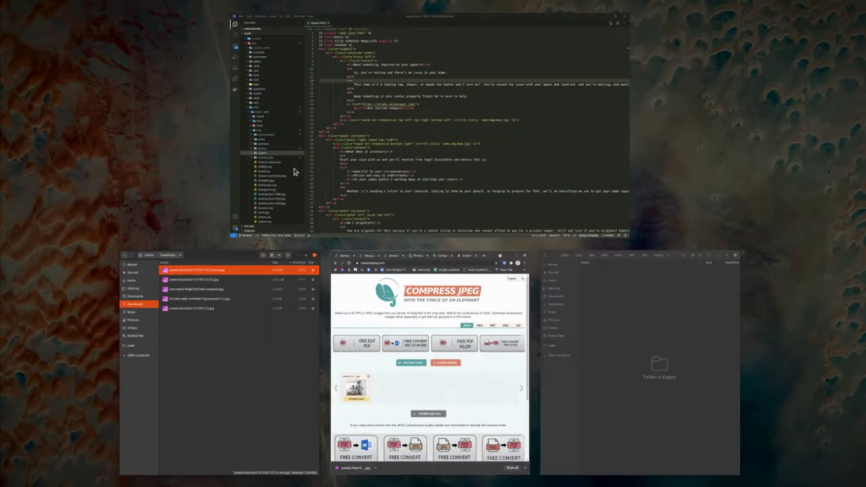
pyautogui.click(609, 342)
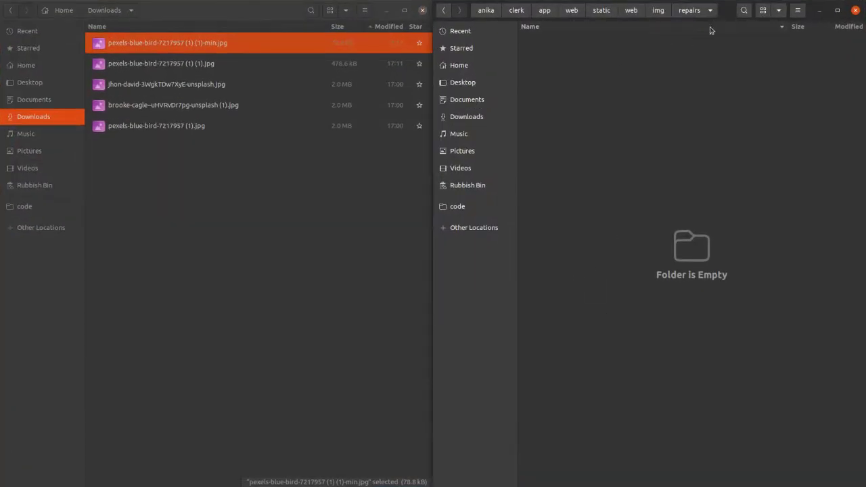
pyautogui.hotkey('ctrl', 'v')
# Step: Rename the pasted photo to repairs-hero.jpg and return to the repairs.html editor
pyautogui.rightClick(602, 43)
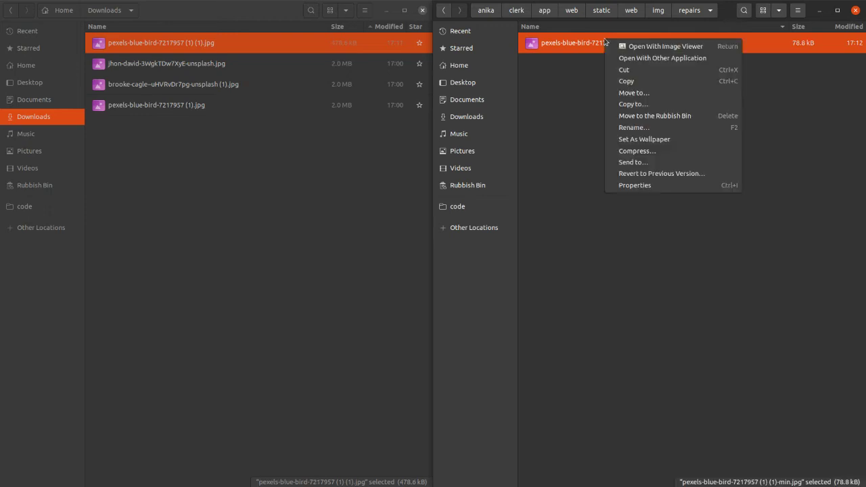
pyautogui.click(632, 127)
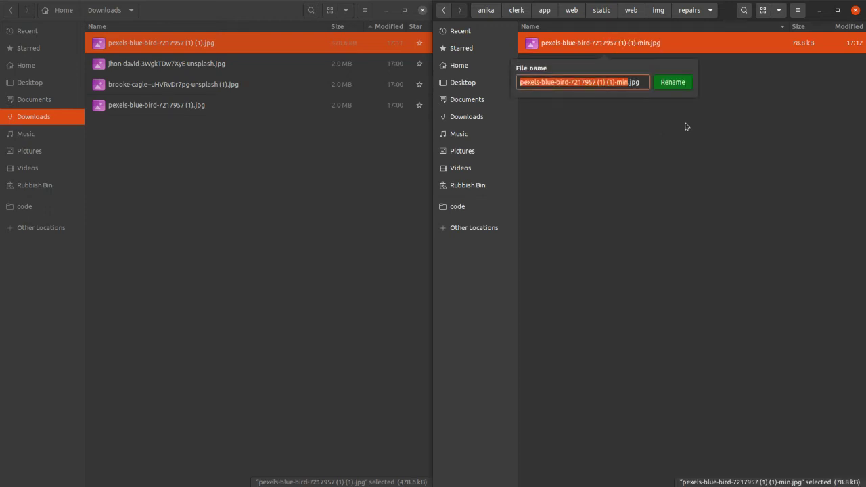
pyautogui.write('repairs-hero')
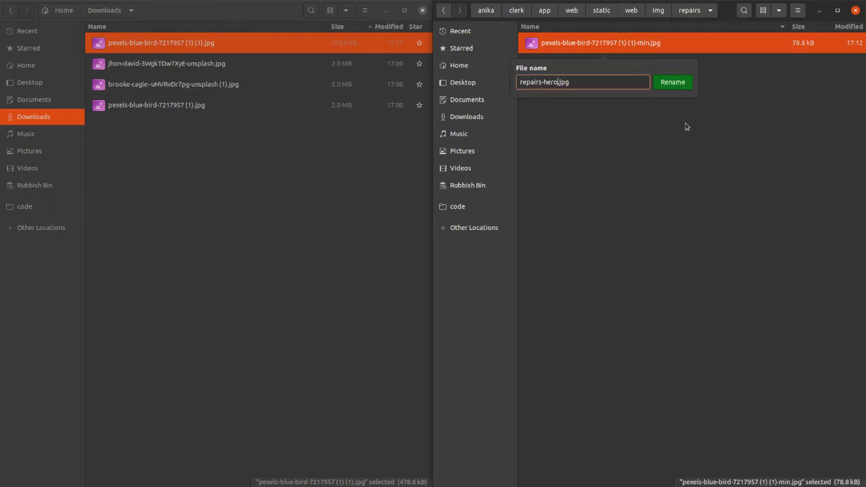
pyautogui.press('Return')
pyautogui.press('super')
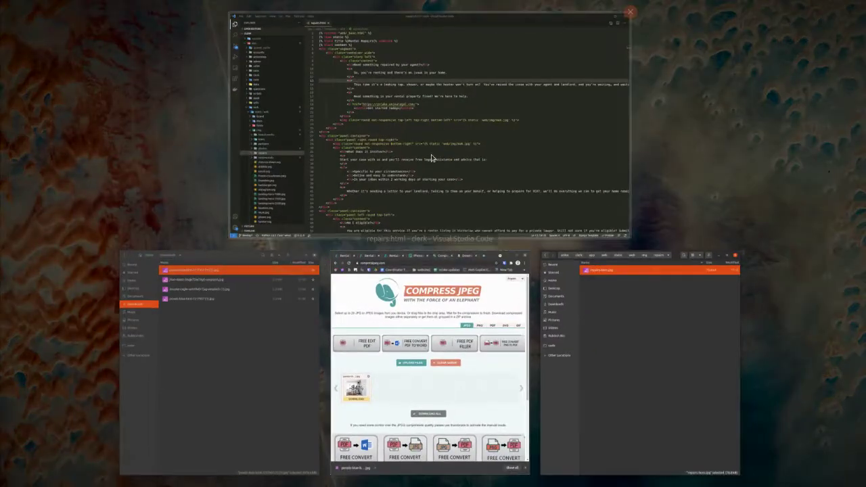
pyautogui.click(431, 159)
# Step: Check repairs-hero.jpg in the repairs folder, then return to line 23 of repairs.html
pyautogui.click(573, 233)
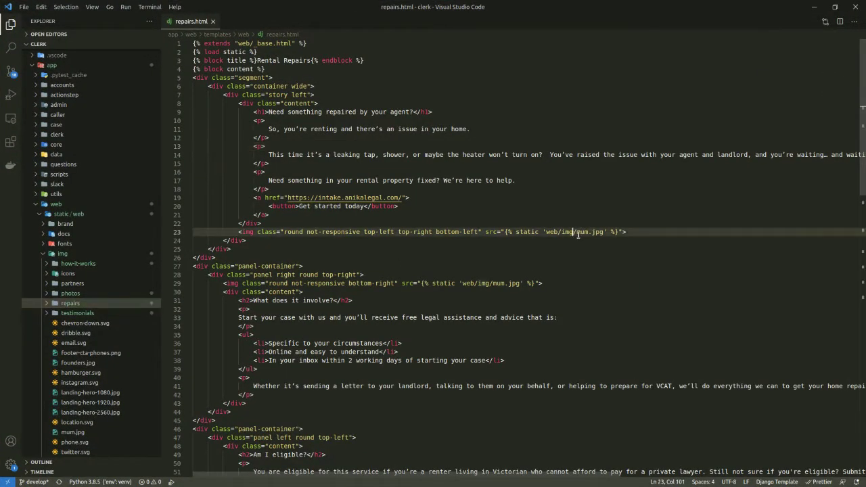
pyautogui.press('super')
pyautogui.click(622, 284)
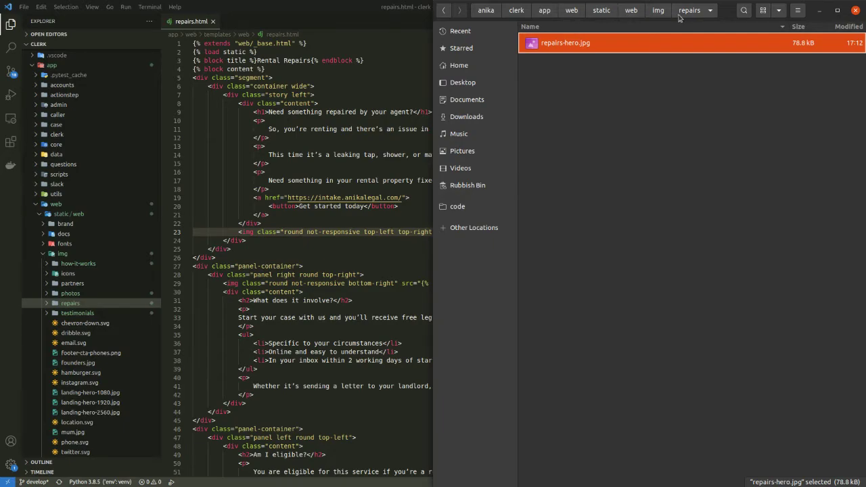
pyautogui.press('super')
pyautogui.click(569, 239)
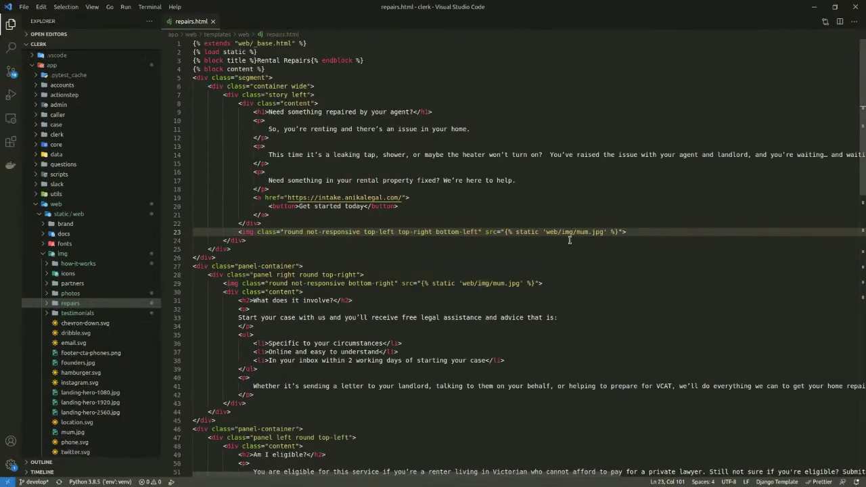
# Step: Change the hero src from mum.jpg to web/img/repairs/repairs-hero.jpg and save repairs.html
pyautogui.doubleClick(578, 232)
pyautogui.write('repair')
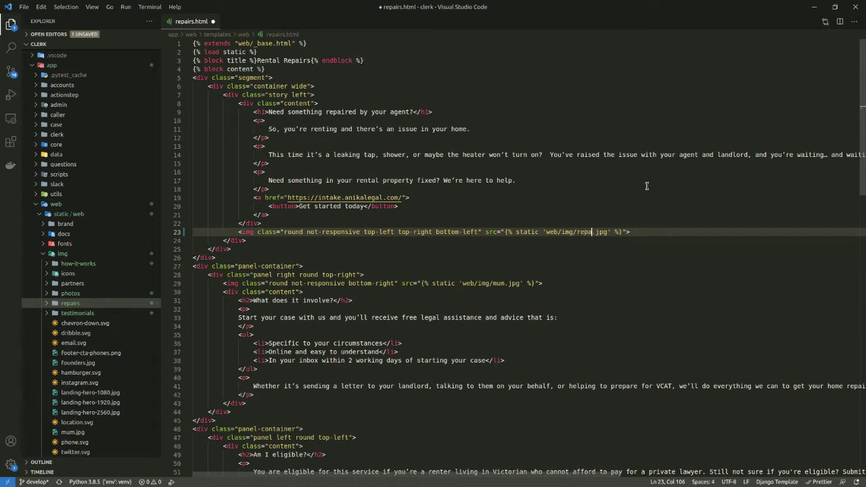
pyautogui.write('s-repar')
pyautogui.press('Left')
pyautogui.press('Left')
pyautogui.press('Left')
pyautogui.press('Left')
pyautogui.press('Left')
pyautogui.press('BackSpace')
pyautogui.write('/')
pyautogui.press('BackSpace')
pyautogui.write('irs-hero')
pyautogui.hotkey('ctrl', 's')
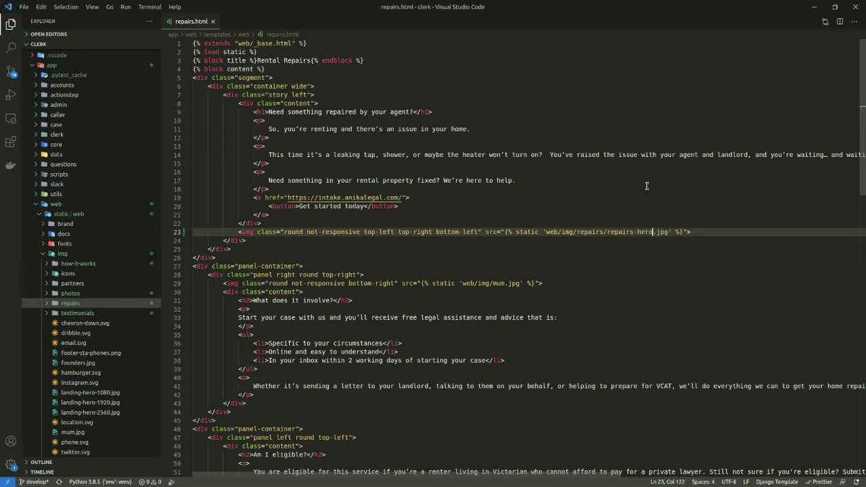
pyautogui.press('super')
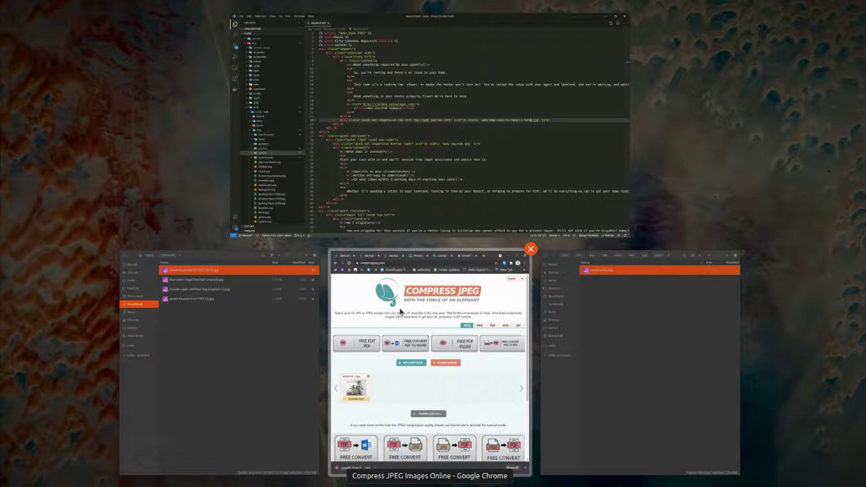
# Step: Reload the Rental Repairs tab in a maximized Chrome to load the new hero photo
pyautogui.click(400, 312)
pyautogui.hotkey('ctrl', '1')
pyautogui.hotkey('ctrl', 'r')
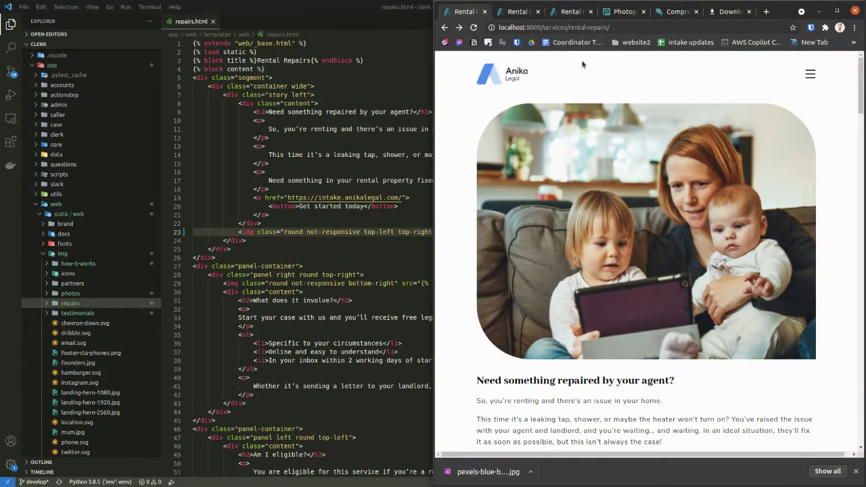
pyautogui.press('super+Up')
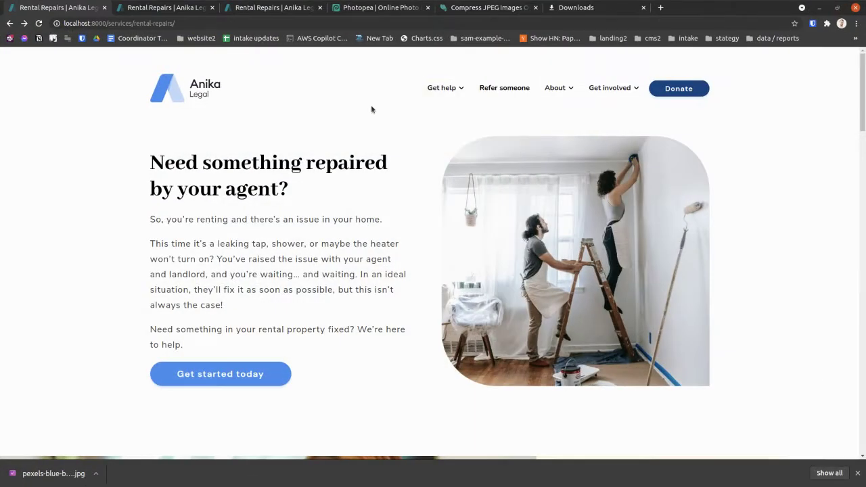
# Step: Check the new hero in the responsive and iPhone X previews, then return to the main page
pyautogui.hotkey('ctrl', 'shift', 'i')
pyautogui.hotkey('ctrl', 'r')
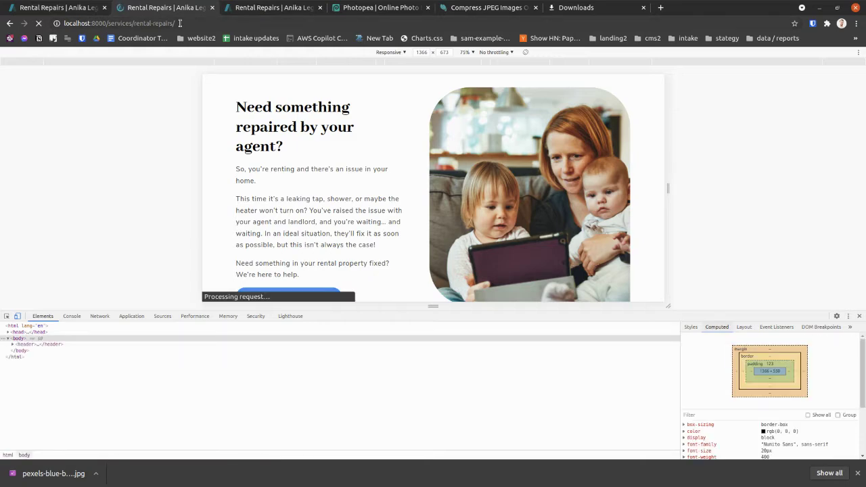
pyautogui.click(234, 8)
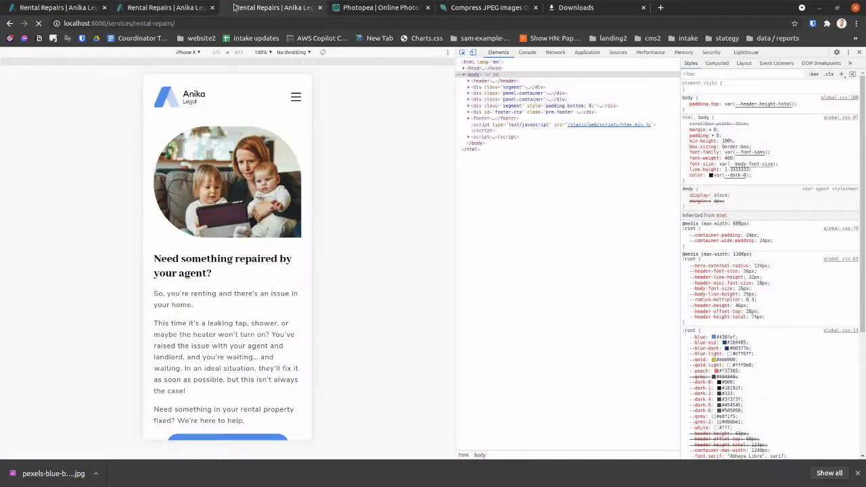
pyautogui.click(178, 9)
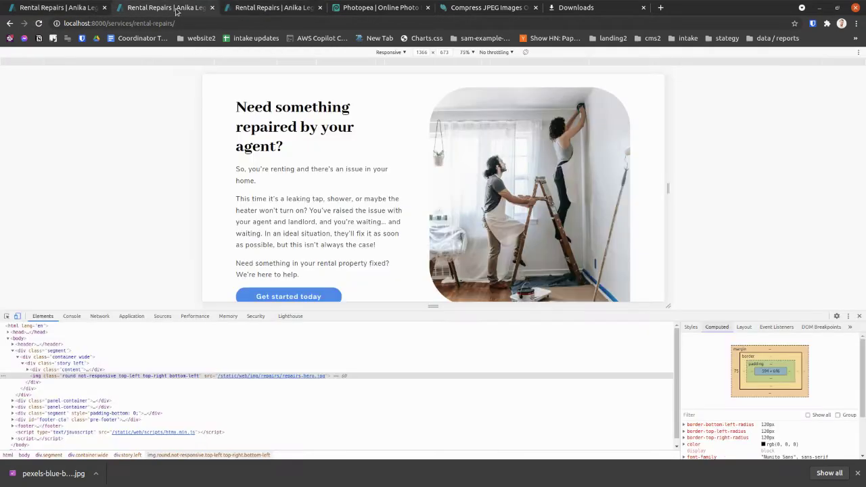
pyautogui.scroll(-1, 425, 143)
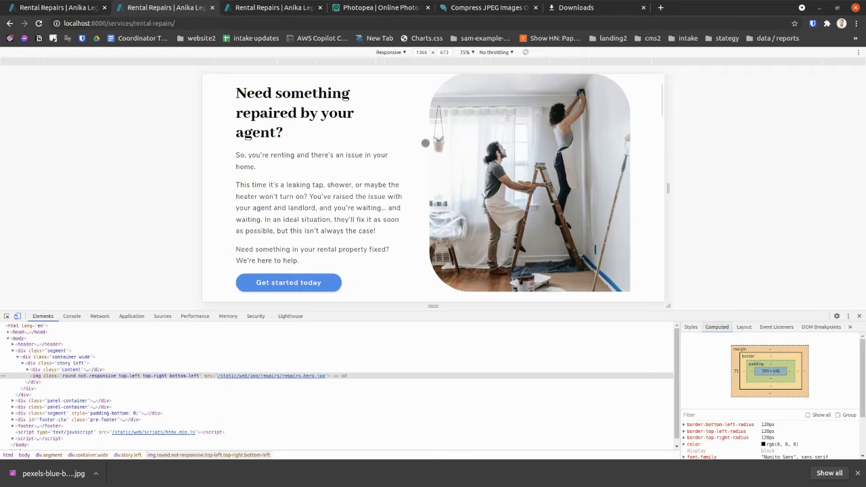
pyautogui.click(67, 8)
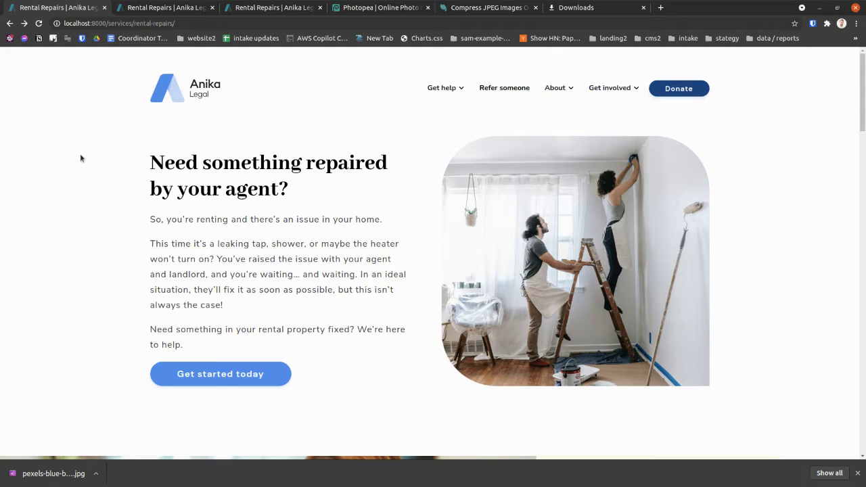
pyautogui.rightClick(552, 220)
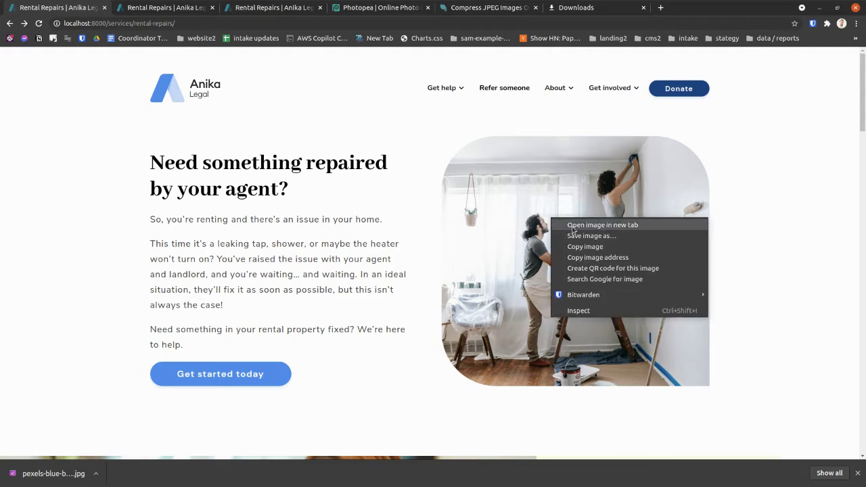
pyautogui.click(572, 226)
pyautogui.hotkey('ctrl', 'Tab')
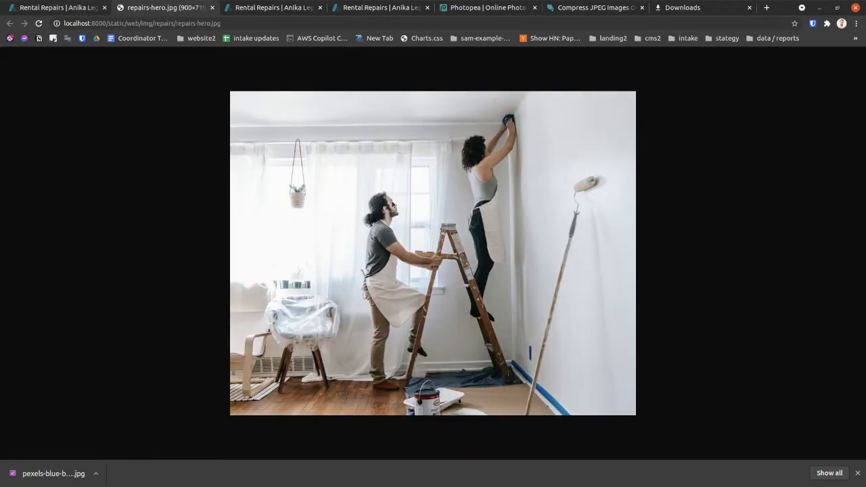
pyautogui.scroll(5, 391, 199)
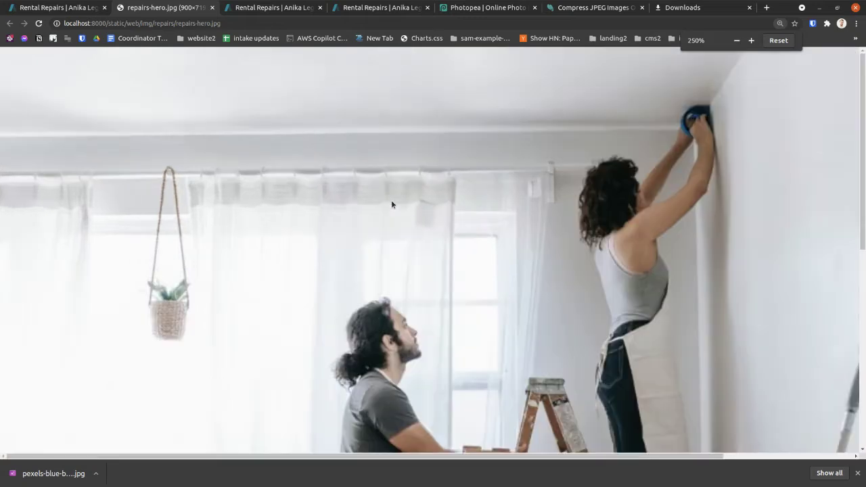
pyautogui.scroll(-4, 391, 200)
pyautogui.scroll(-1, 392, 203)
pyautogui.click(857, 473)
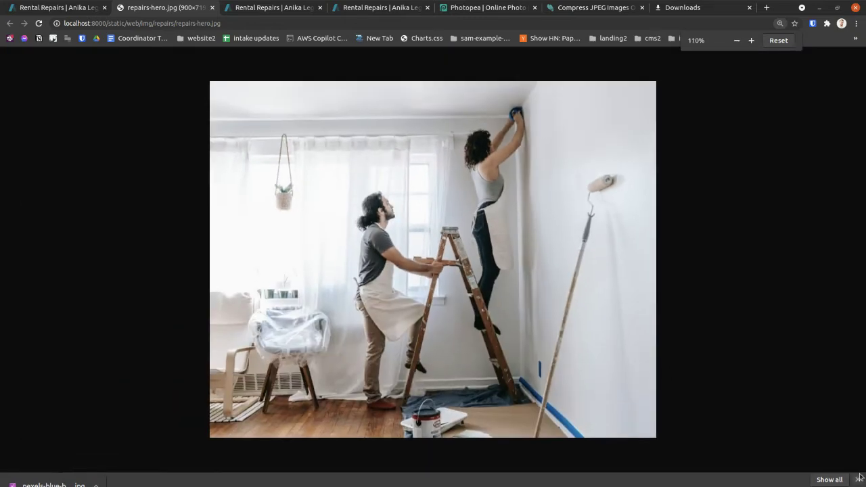
pyautogui.hotkey('ctrl', 'w')
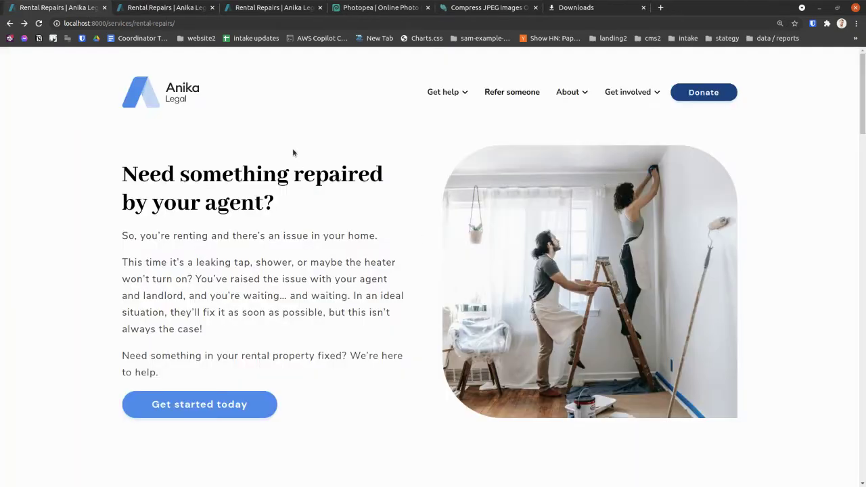
pyautogui.scroll(-5, 295, 155)
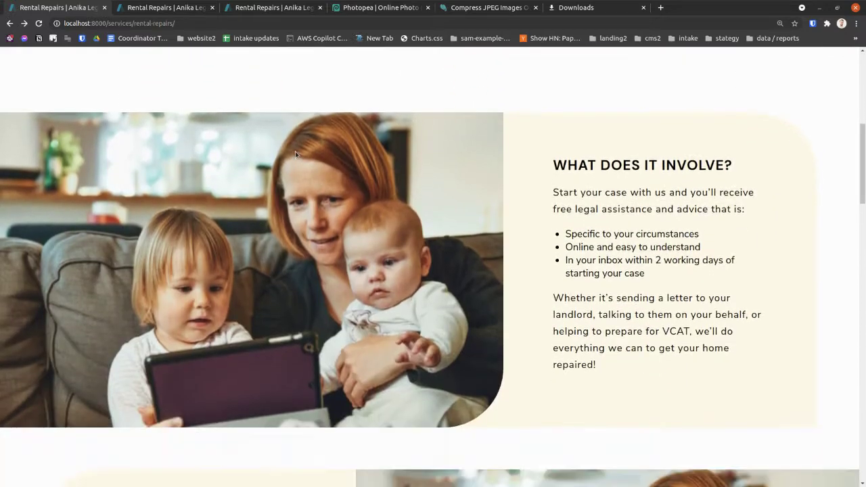
pyautogui.scroll(5, 401, 203)
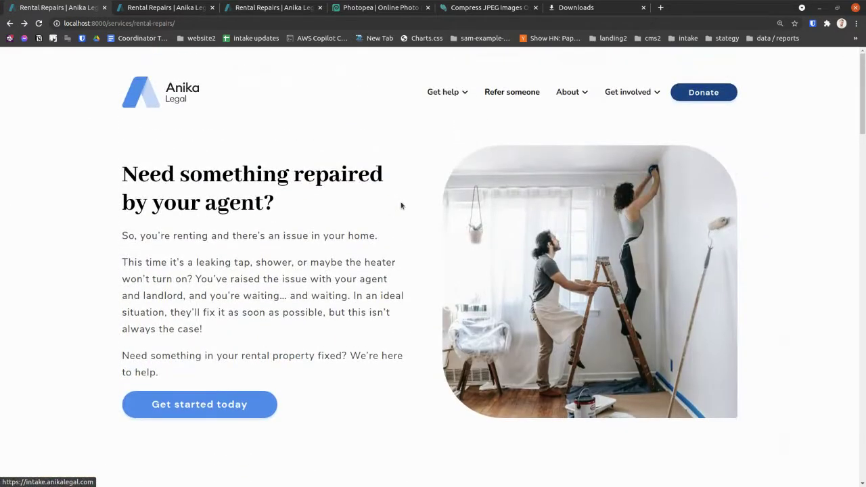
pyautogui.click(370, 9)
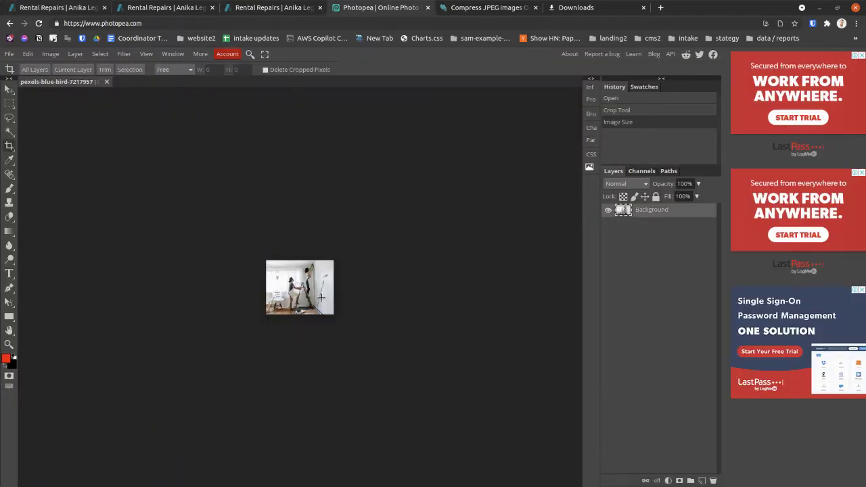
pyautogui.click(487, 8)
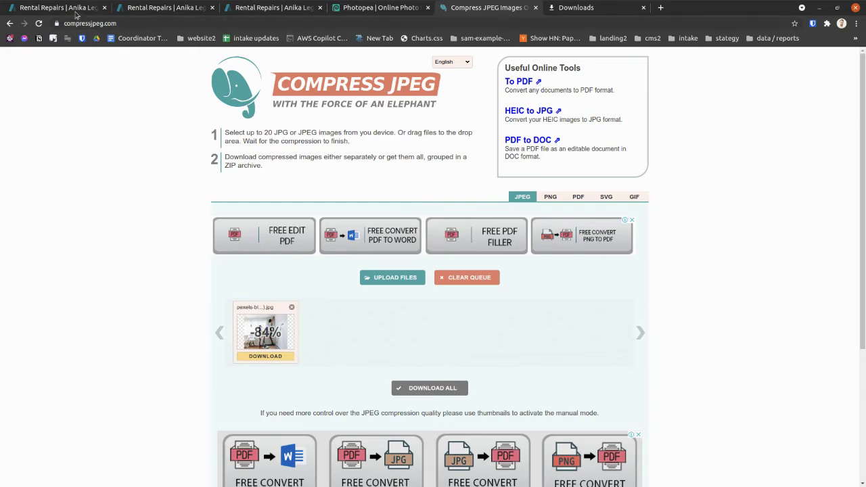
pyautogui.click(74, 8)
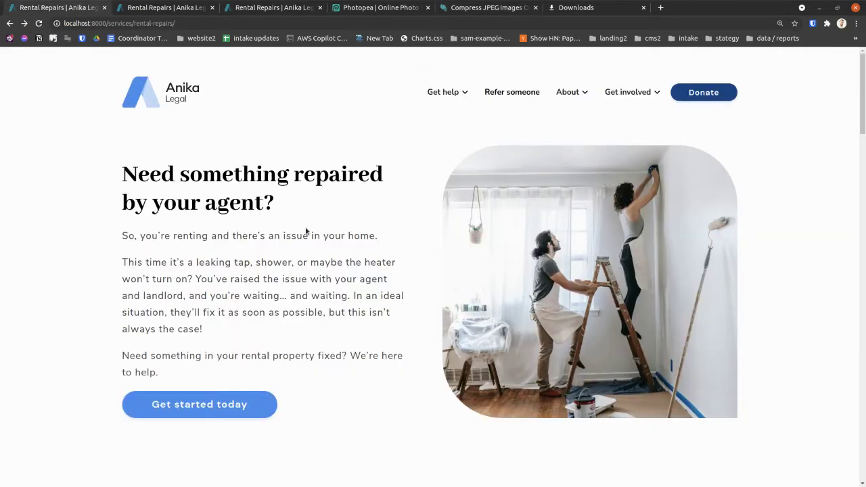
pyautogui.scroll(-5, 306, 231)
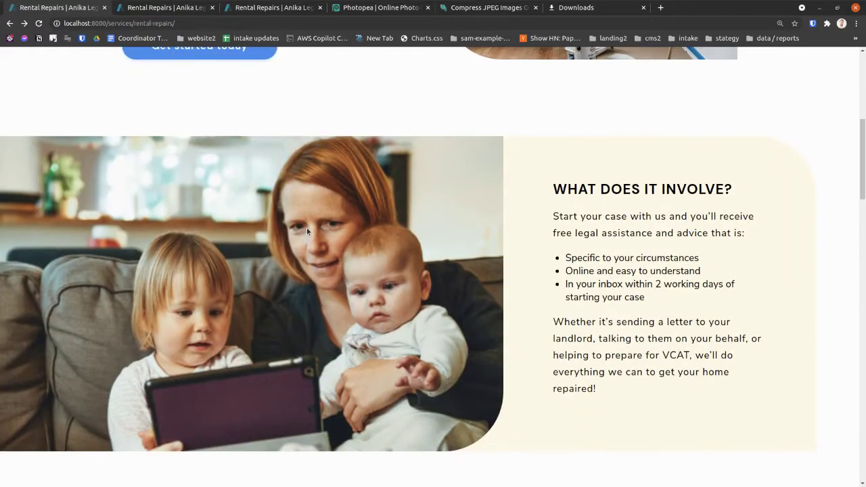
pyautogui.scroll(5, 307, 231)
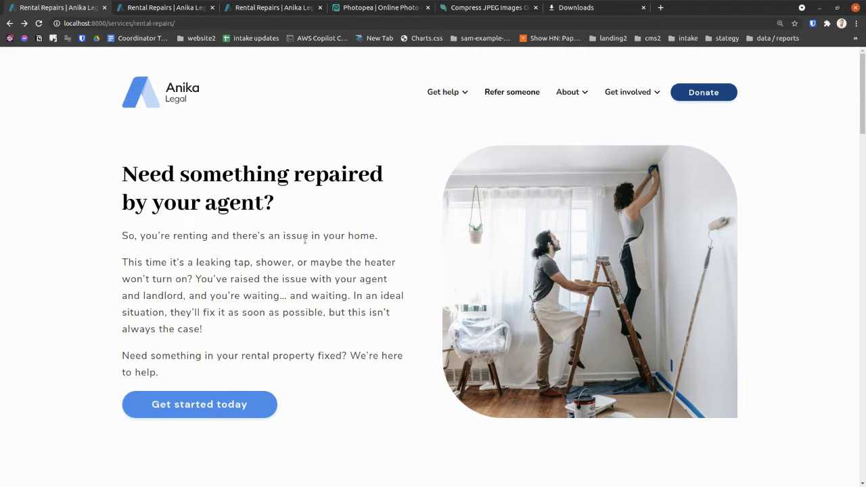
pyautogui.scroll(-5, 311, 202)
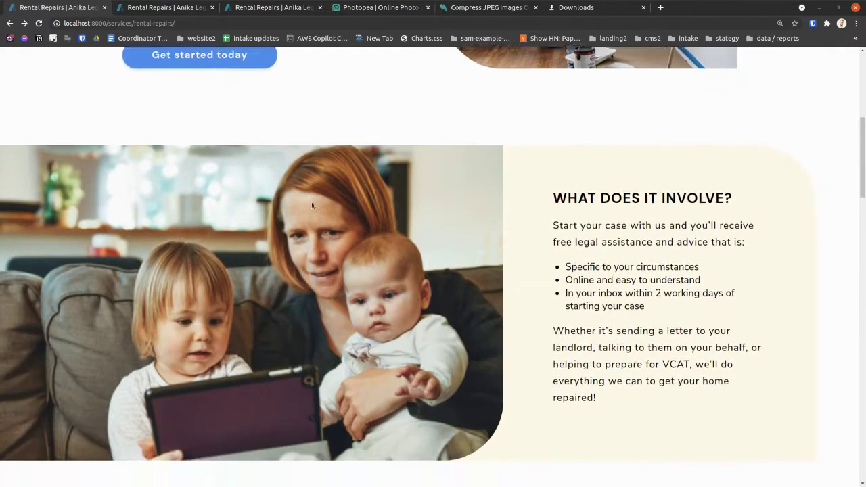
# Step: Preview the jhon-david mother-and-daughter and brooke-cagle coffee-group photos from Downloads
pyautogui.press('super')
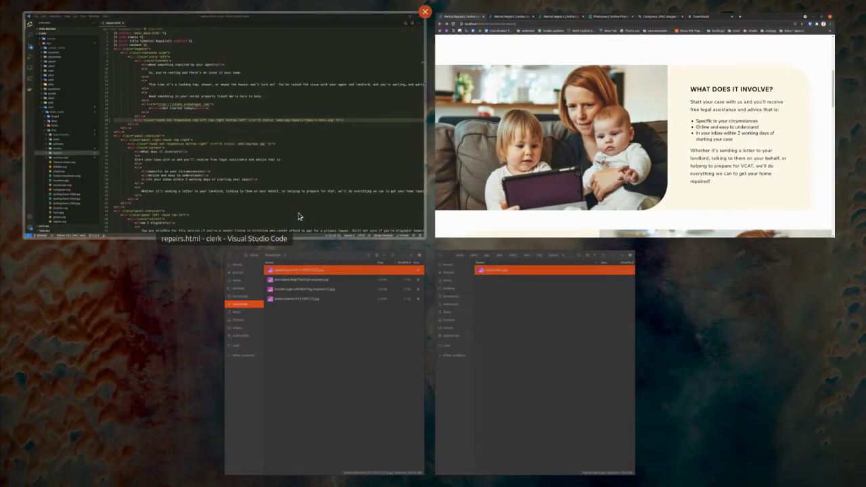
pyautogui.click(293, 354)
pyautogui.doubleClick(202, 68)
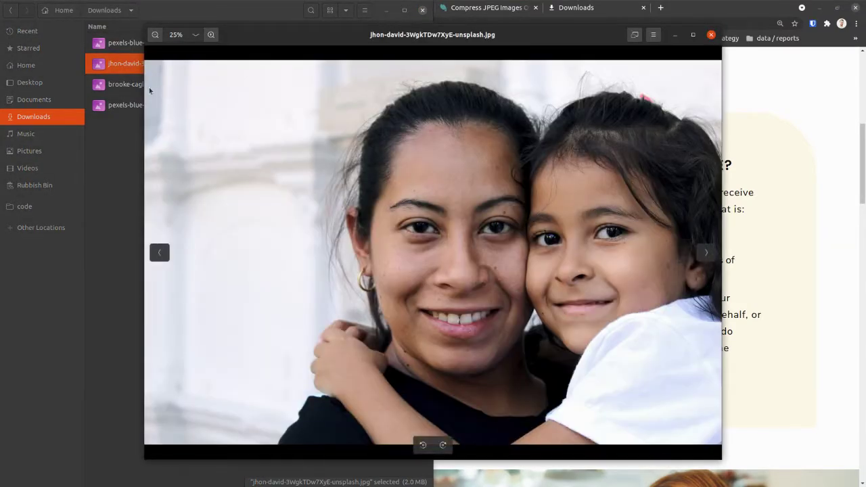
pyautogui.press('Escape')
pyautogui.doubleClick(149, 88)
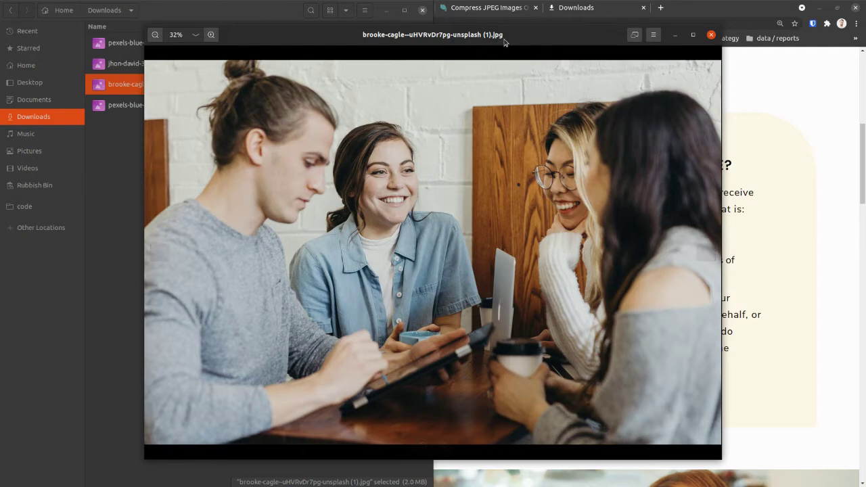
pyautogui.click(709, 34)
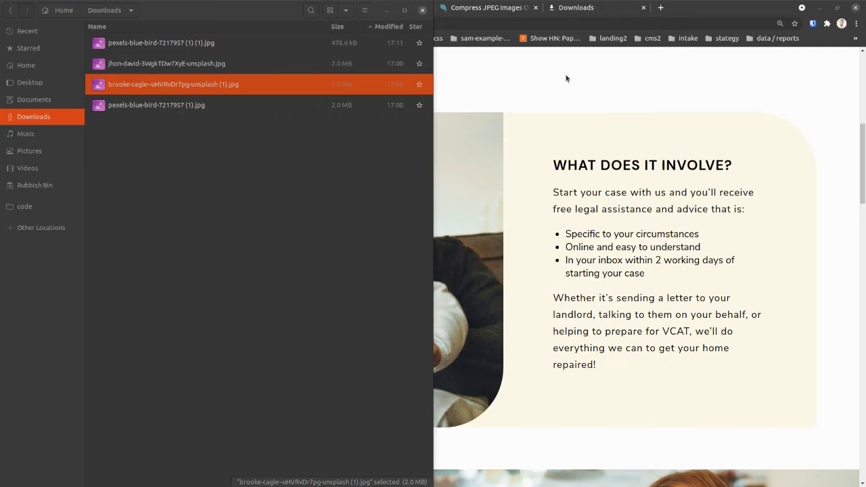
# Step: Reload Photopea and drop the brooke-cagle coffee-group JPG into it as a new document
pyautogui.click(459, 62)
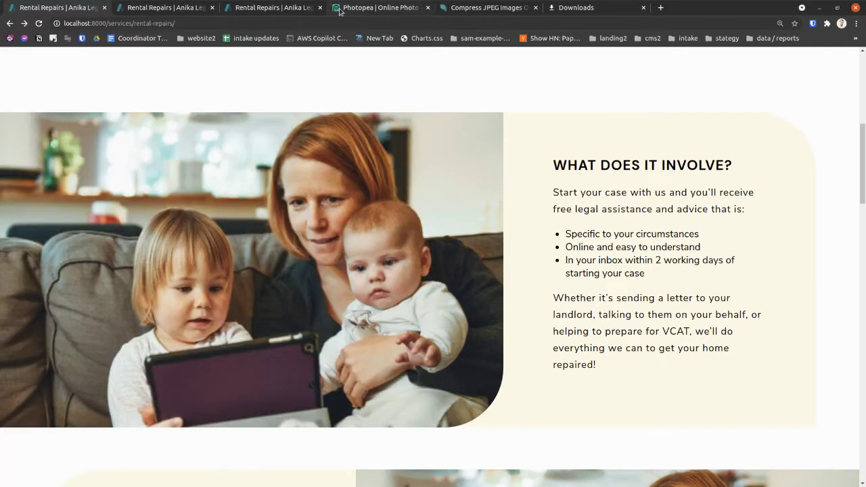
pyautogui.click(366, 8)
pyautogui.hotkey('ctrl', 'r')
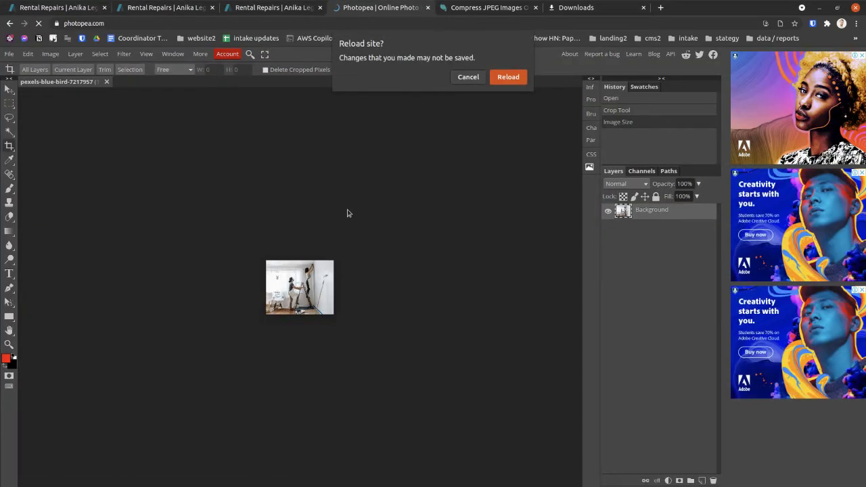
pyautogui.press('Return')
pyautogui.press('super+Right')
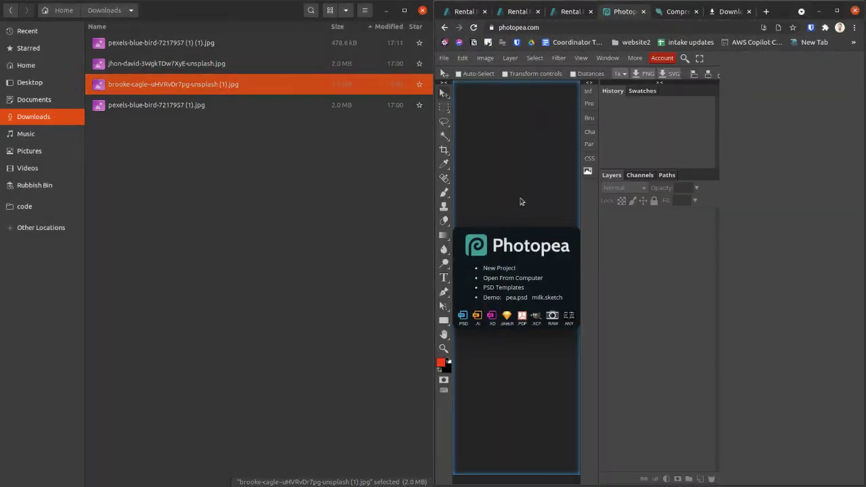
pyautogui.moveTo(521, 201); pyautogui.dragTo(521, 201)
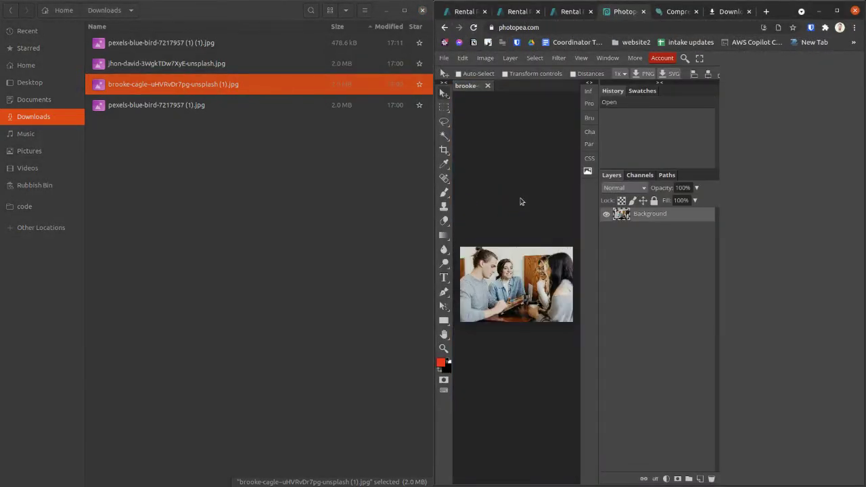
pyautogui.press('super+Up')
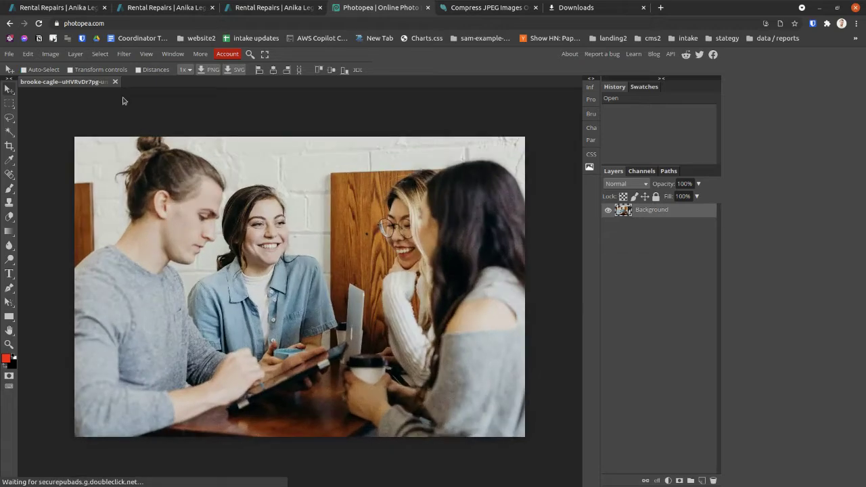
# Step: Glance at the Rental Repairs page, then return to the coffee-group document in Photopea
pyautogui.press('super')
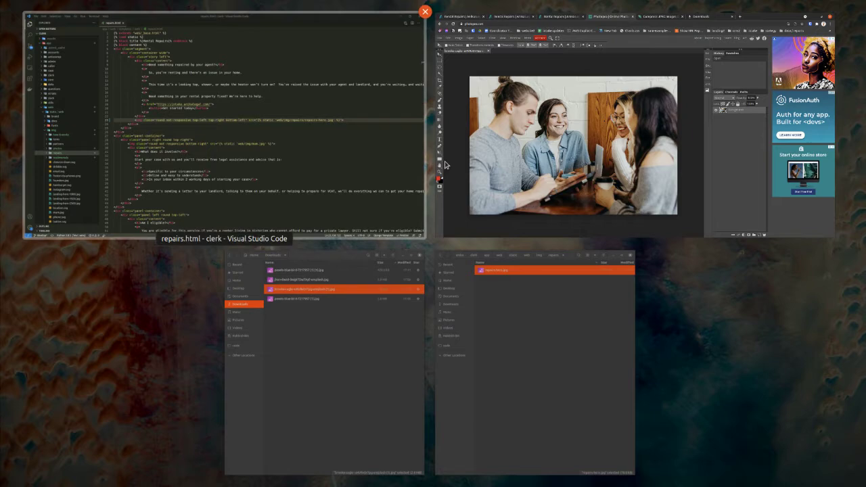
pyautogui.press('super')
pyautogui.click(71, 7)
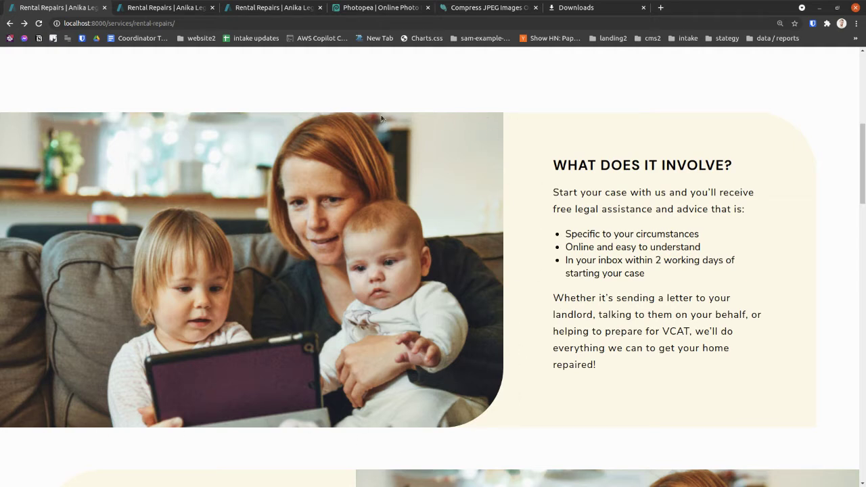
pyautogui.press('super')
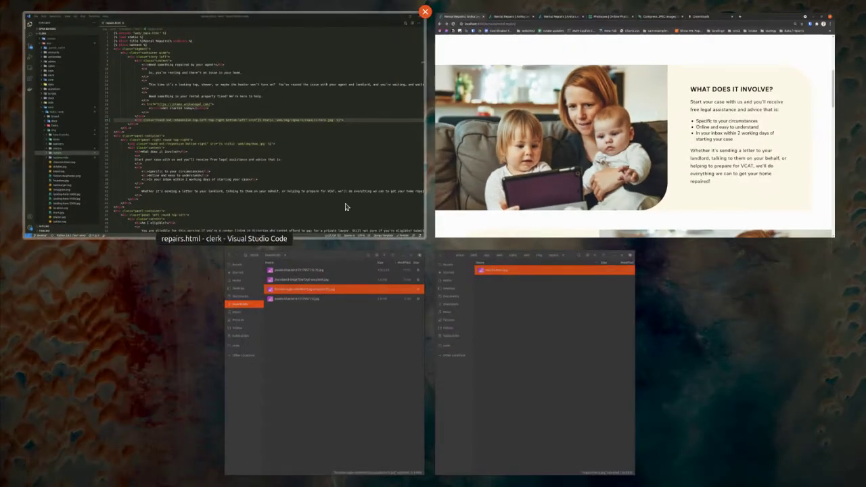
pyautogui.click(494, 207)
pyautogui.click(392, 8)
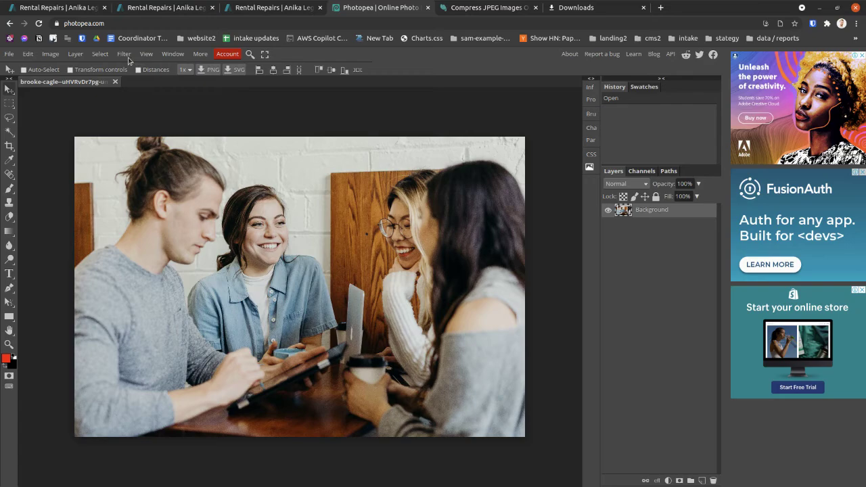
# Step: Inspect the mother-and-children photo in DevTools with device emulation turned off
pyautogui.press('super')
pyautogui.click(443, 119)
pyautogui.click(61, 8)
pyautogui.rightClick(268, 231)
pyautogui.click(284, 327)
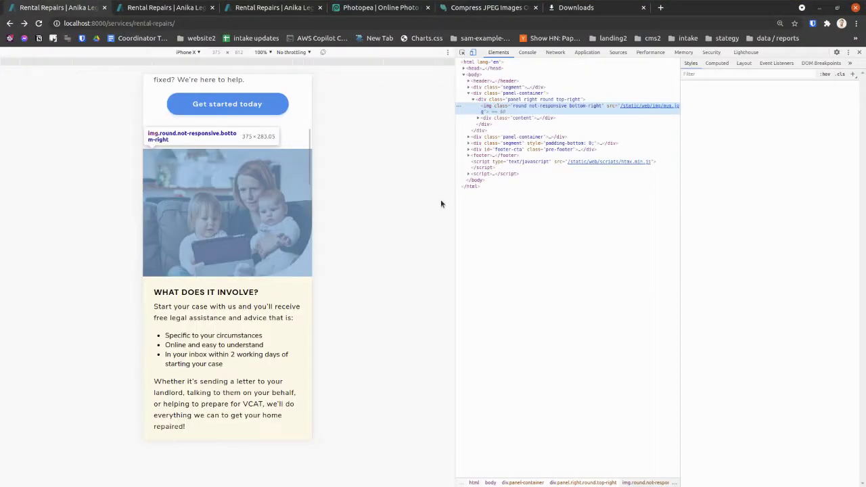
pyautogui.click(858, 53)
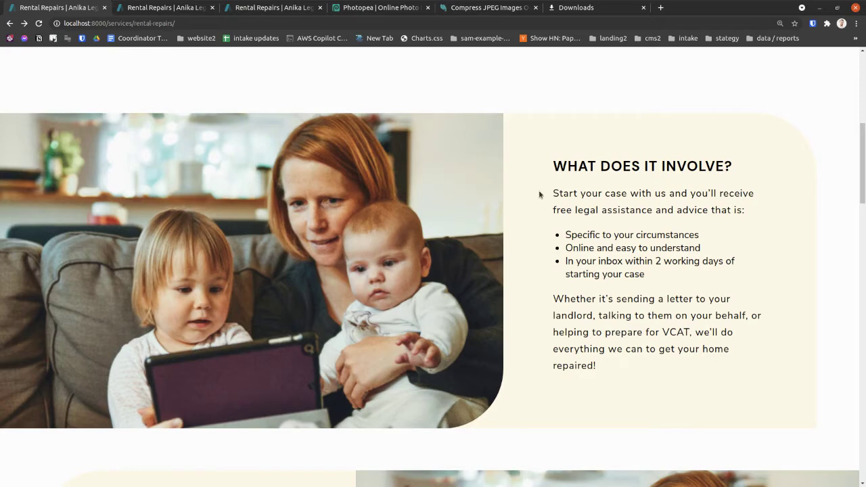
pyautogui.hotkey('ctrl', 'shift', 'i')
pyautogui.click(473, 52)
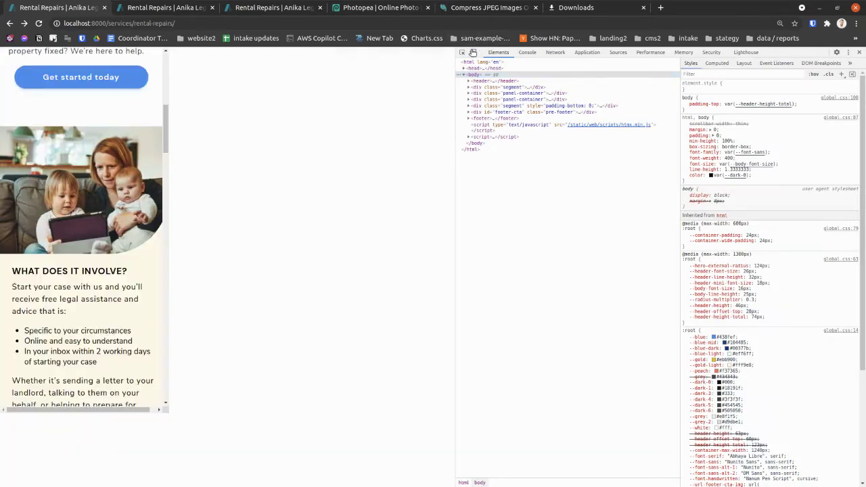
# Step: Dock DevTools at the bottom and check the mum photo's displayed size
pyautogui.click(849, 52)
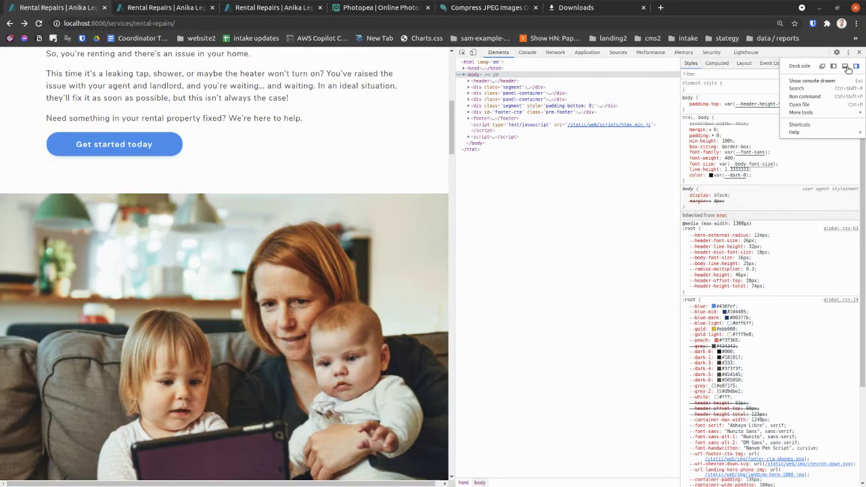
pyautogui.click(845, 66)
pyautogui.scroll(-1, 257, 325)
pyautogui.rightClick(254, 232)
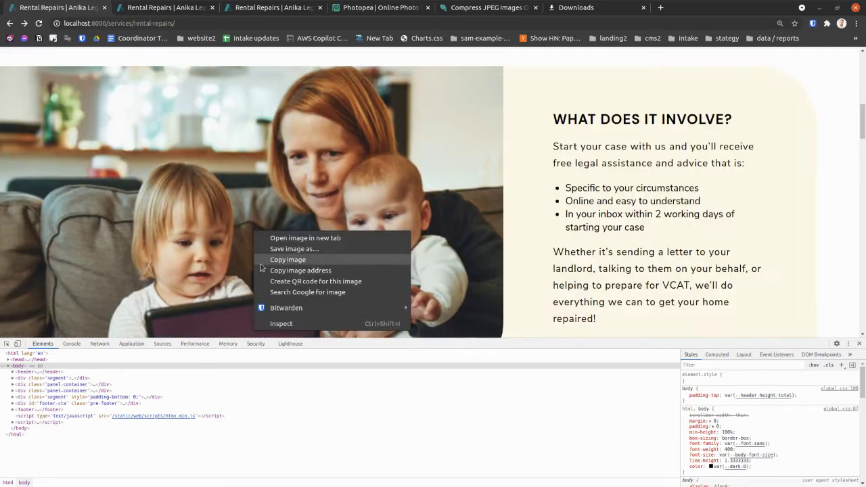
pyautogui.click(282, 324)
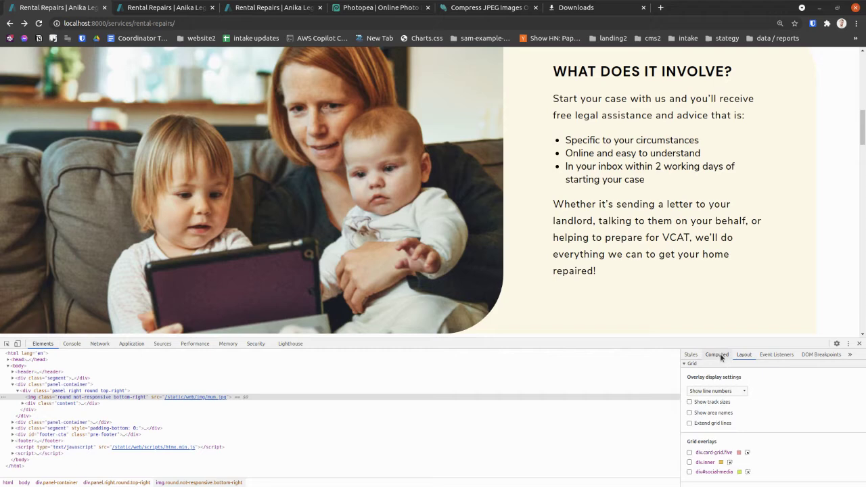
pyautogui.click(719, 355)
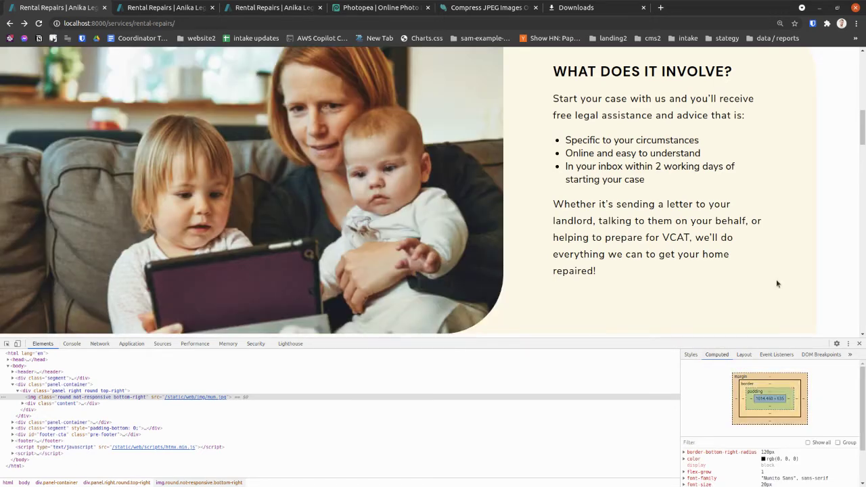
# Step: Resize the coffee-group photo in Photopea to 1200 × 800 px
pyautogui.press('super')
pyautogui.press('super')
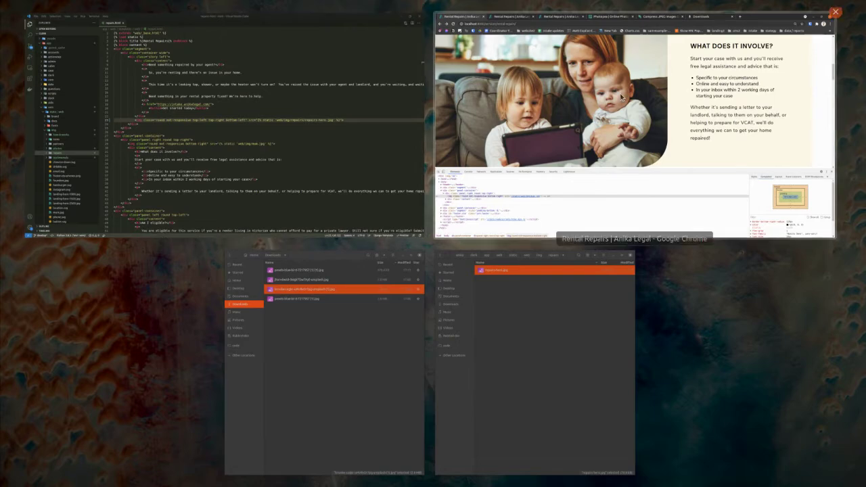
pyautogui.click(393, 9)
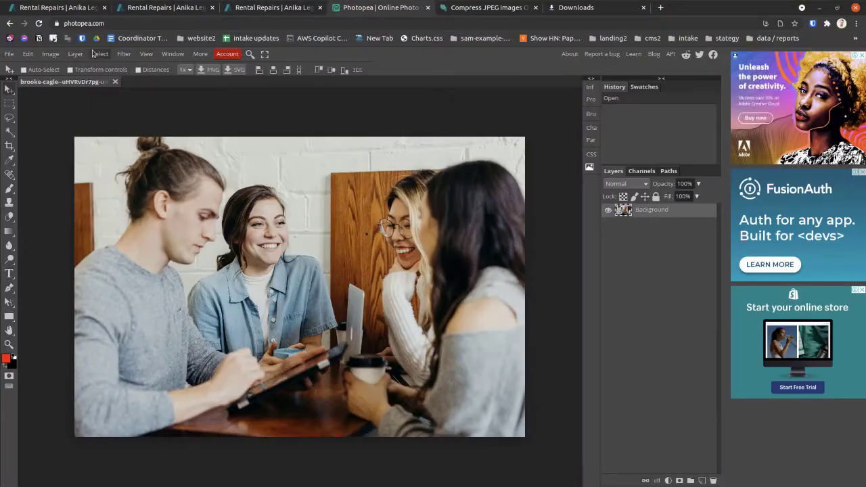
pyautogui.click(50, 54)
pyautogui.click(85, 171)
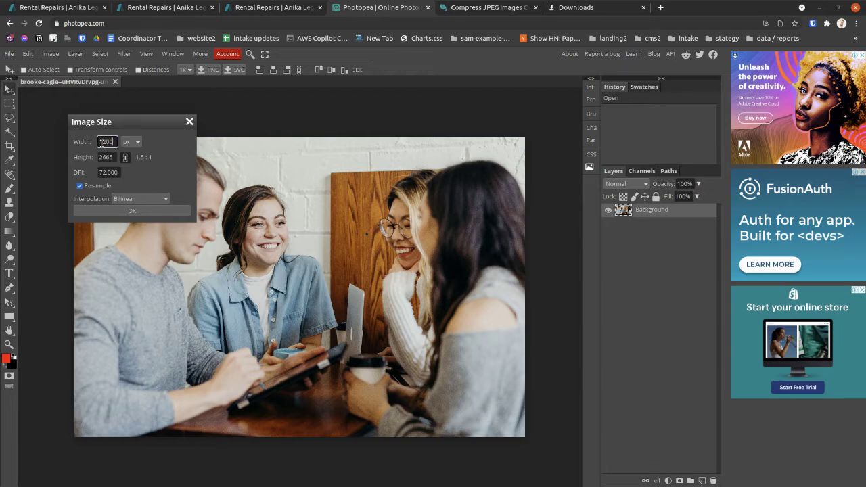
pyautogui.click(141, 212)
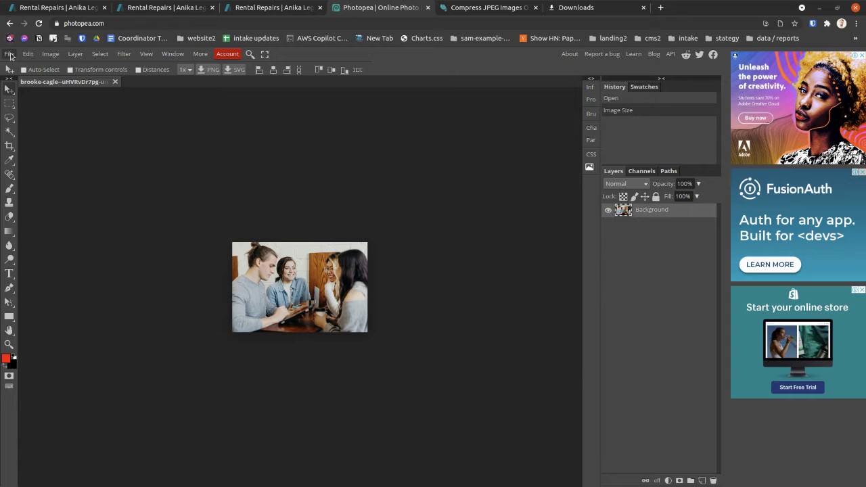
# Step: Export the resized coffee-group photo as a 100%-quality JPG
pyautogui.click(11, 56)
pyautogui.moveTo(54, 187)
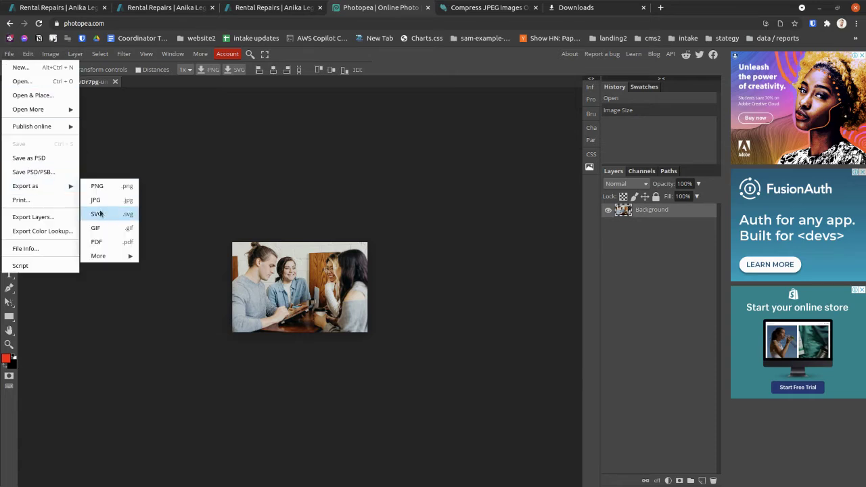
pyautogui.click(98, 201)
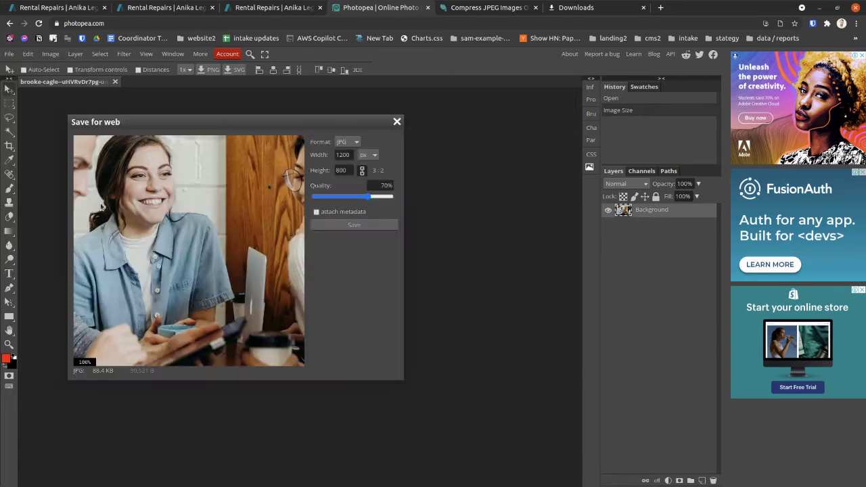
pyautogui.click(354, 225)
# Step: Compress the exported coffee-group JPG by 85% and download the 135.4 kB -min copy
pyautogui.click(504, 13)
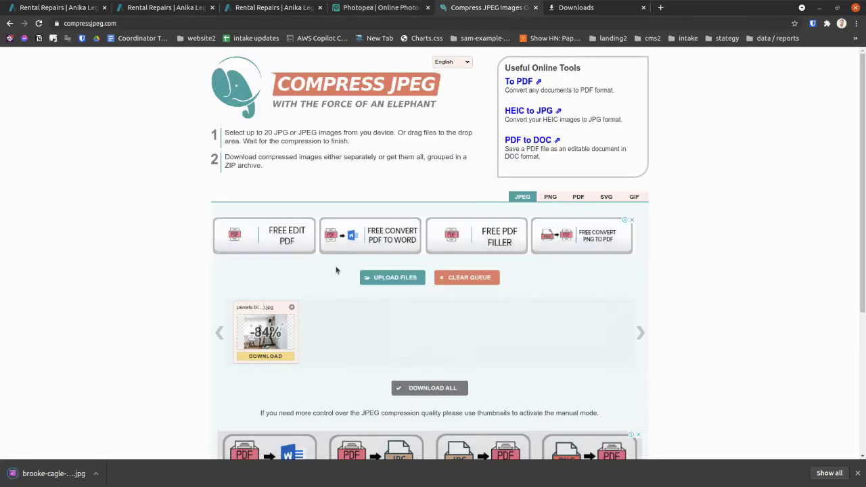
pyautogui.moveTo(51, 474); pyautogui.dragTo(377, 342)
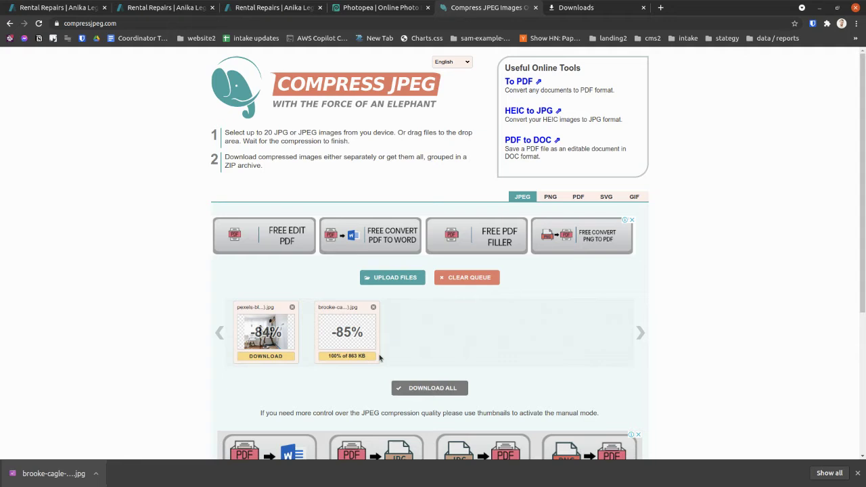
pyautogui.click(345, 356)
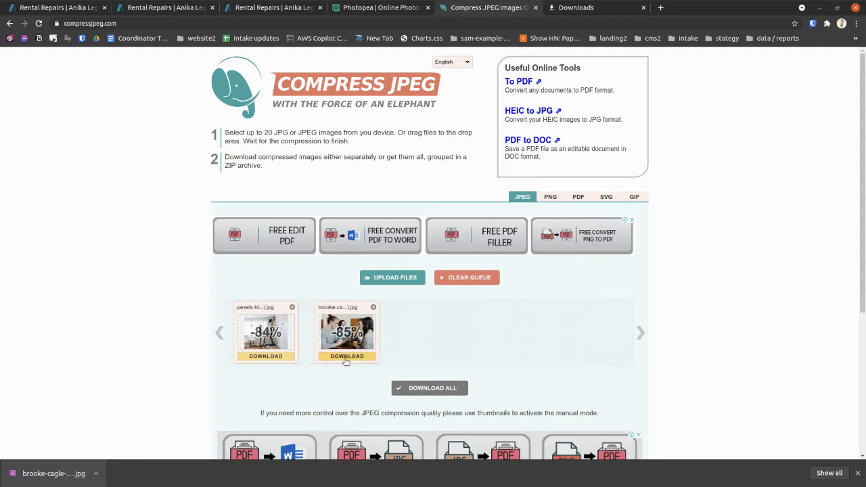
pyautogui.click(63, 478)
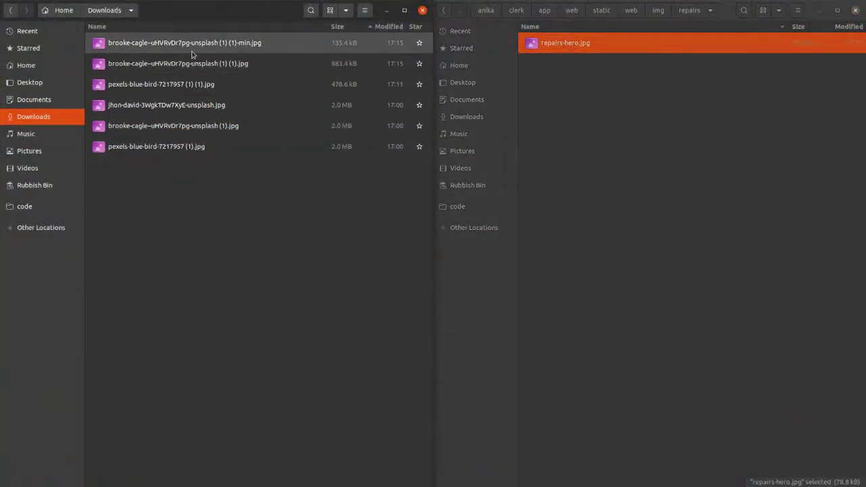
# Step: Move the compressed coffee-group -min.jpg into img/repairs and glance at the Rental Repairs page
pyautogui.moveTo(192, 47); pyautogui.dragTo(593, 77)
pyautogui.rightClick(594, 42)
pyautogui.click(553, 44)
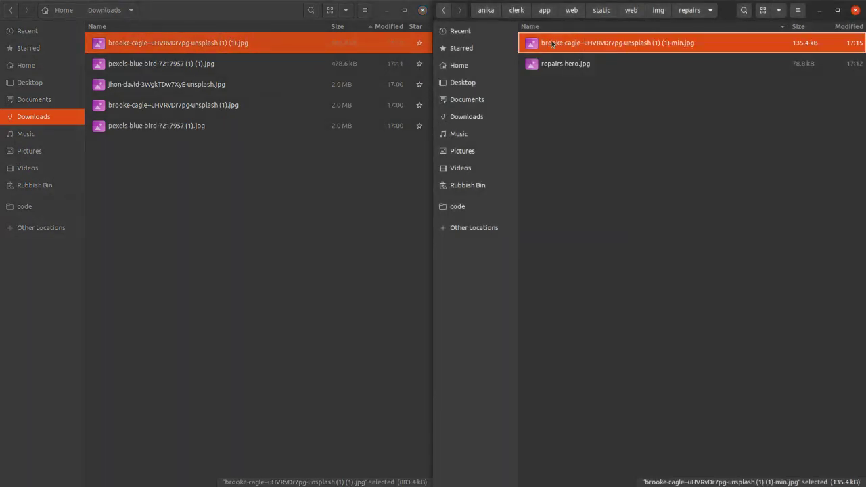
pyautogui.press('super')
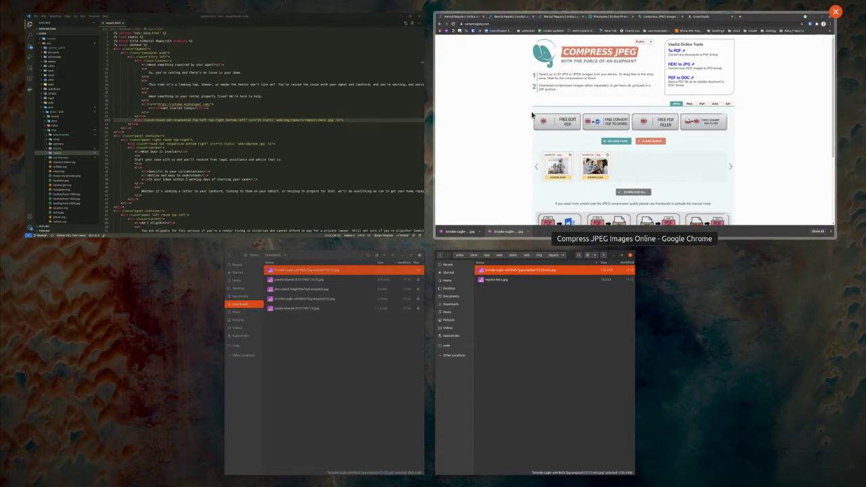
pyautogui.click(482, 150)
pyautogui.click(30, 8)
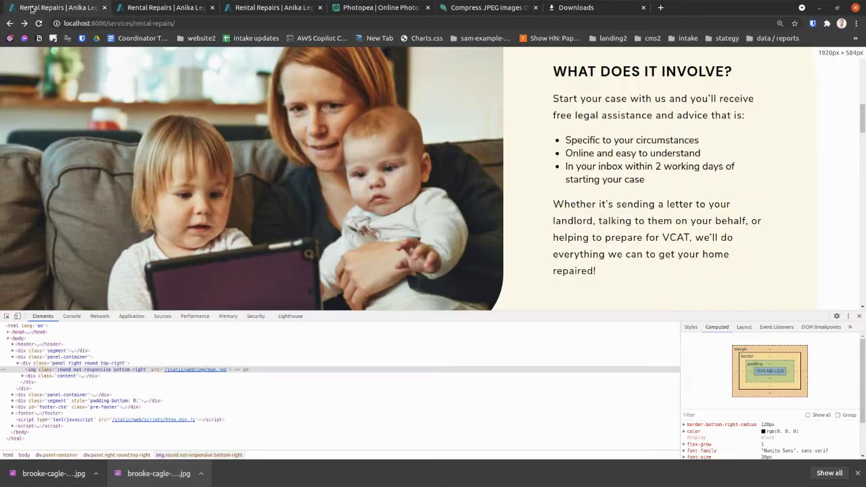
pyautogui.scroll(2, 300, 128)
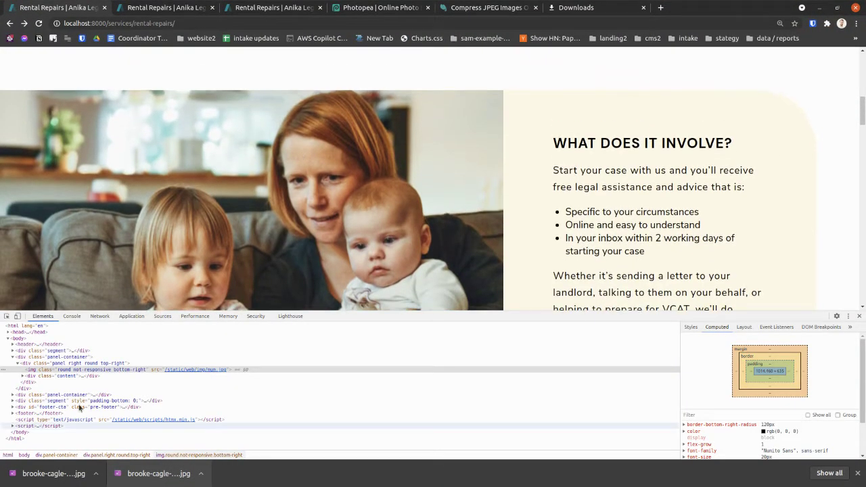
pyautogui.scroll(-1, 629, 184)
# Step: Rename the compressed photo in img/repairs to coffee.jpg and return to repairs.html
pyautogui.press('super')
pyautogui.click(548, 302)
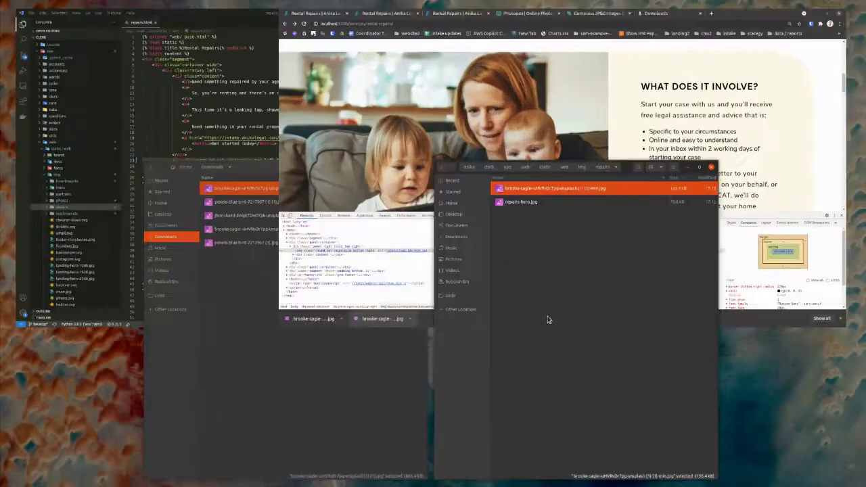
pyautogui.rightClick(604, 48)
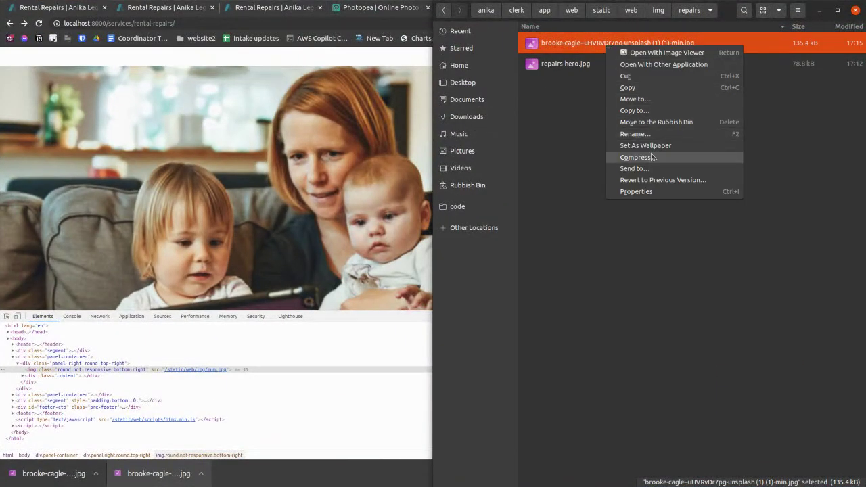
pyautogui.click(636, 134)
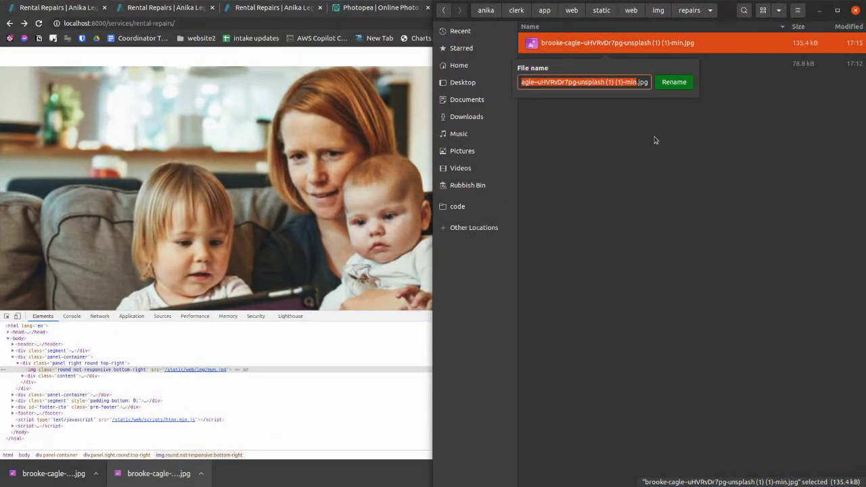
pyautogui.write('d')
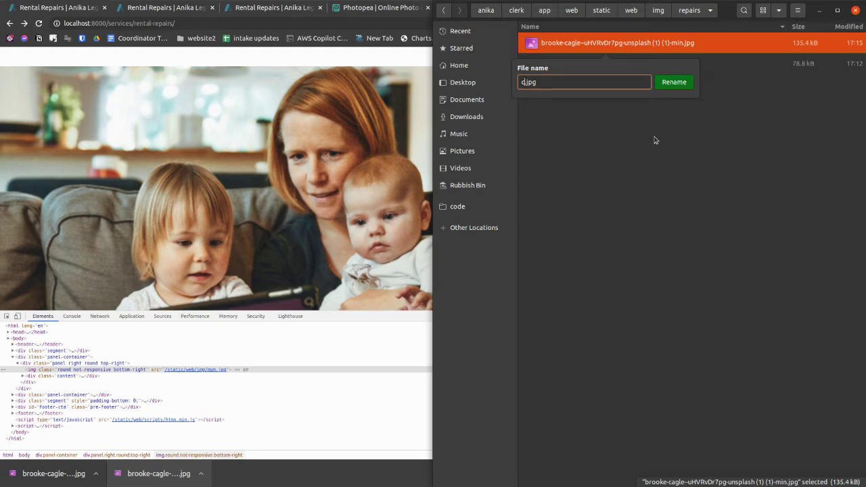
pyautogui.write('offee')
pyautogui.press('Return')
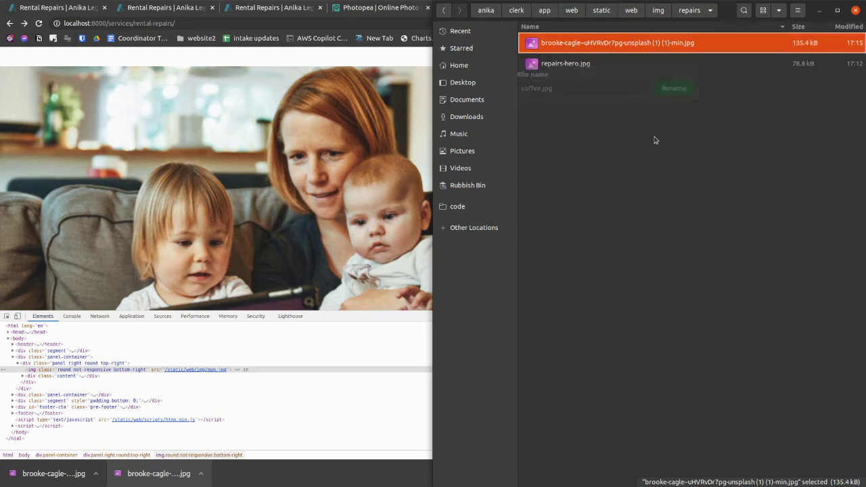
pyautogui.press('super')
pyautogui.click(398, 207)
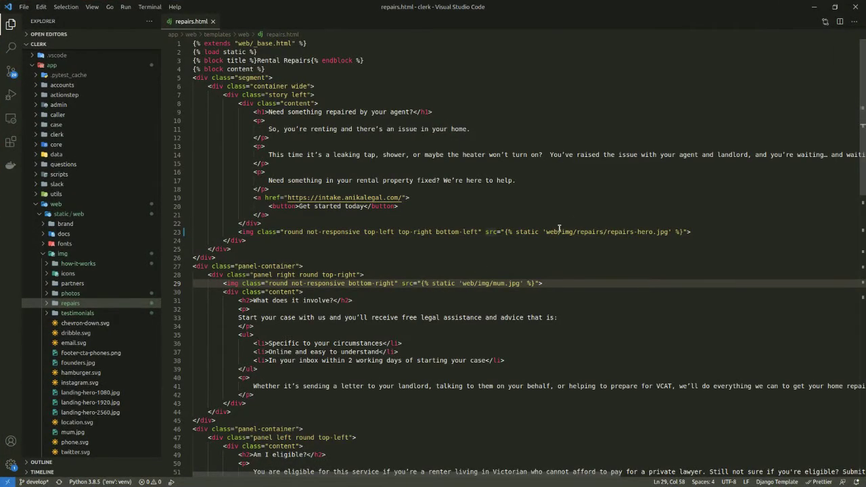
# Step: Point line 29's image at web/img/repairs/coffee.jpg instead of web/img/mum.jpg and save repairs.html
pyautogui.moveTo(546, 232); pyautogui.dragTo(665, 232)
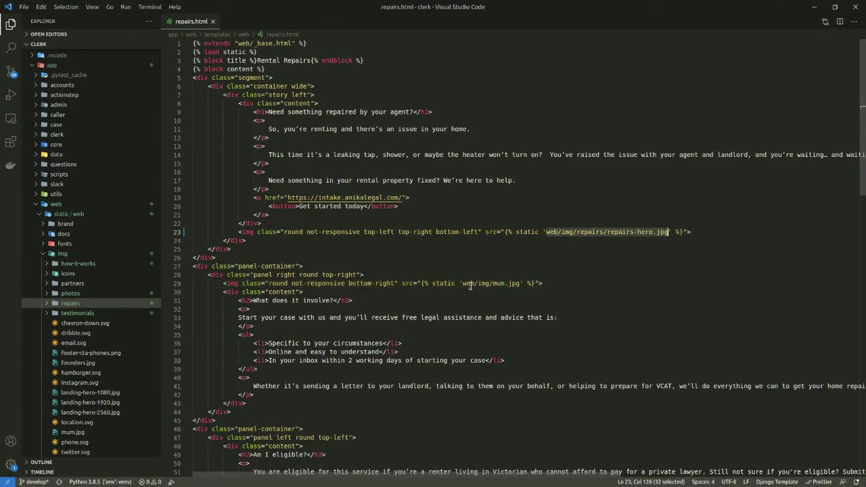
pyautogui.moveTo(463, 282); pyautogui.dragTo(503, 283)
pyautogui.click(527, 283)
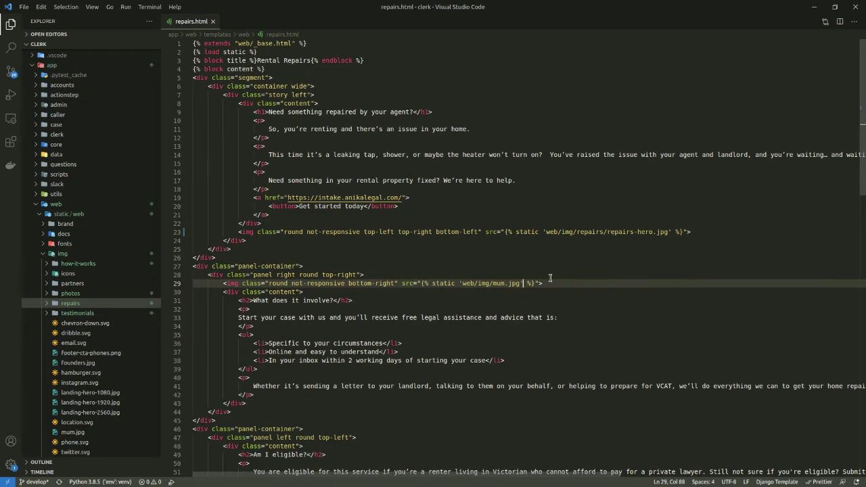
pyautogui.hotkey('ctrl', 'shift', 'Left')
pyautogui.hotkey('ctrl', 'shift', 'Left')
pyautogui.hotkey('ctrl', 'shift', 'Left')
pyautogui.hotkey('ctrl', 'shift', 'Left')
pyautogui.hotkey('ctrl', 'v')
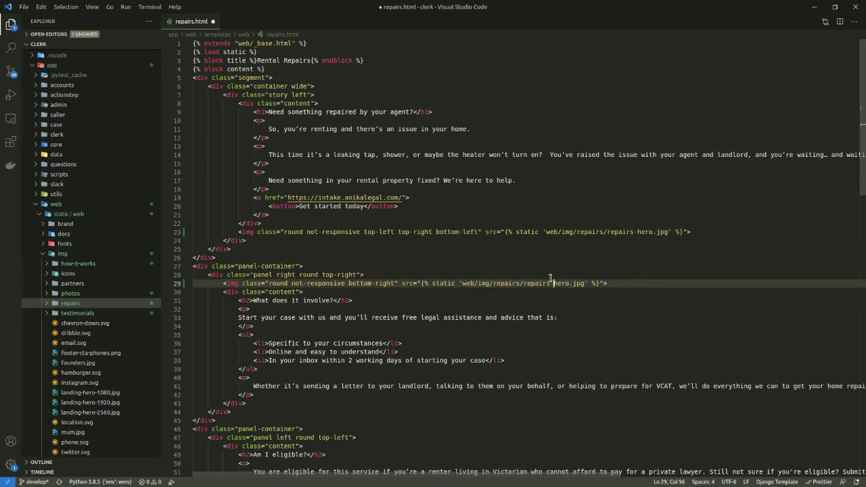
pyautogui.hotkey('ctrl', 'Left')
pyautogui.hotkey('ctrl', 'shift', 'Right')
pyautogui.hotkey('ctrl', 'shift', 'Right')
pyautogui.write('coffee')
pyautogui.hotkey('ctrl', 's')
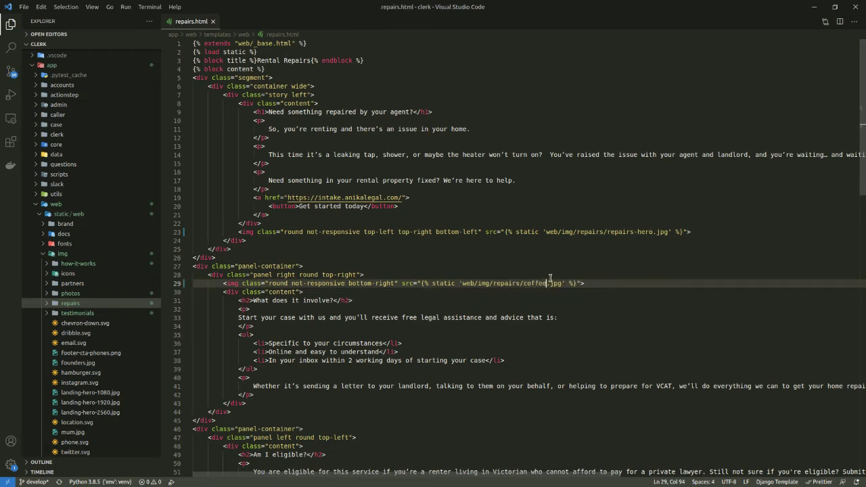
pyautogui.press('super')
# Step: Reload the Rental Repairs page in Chrome so it loads the new coffee photo
pyautogui.click(519, 122)
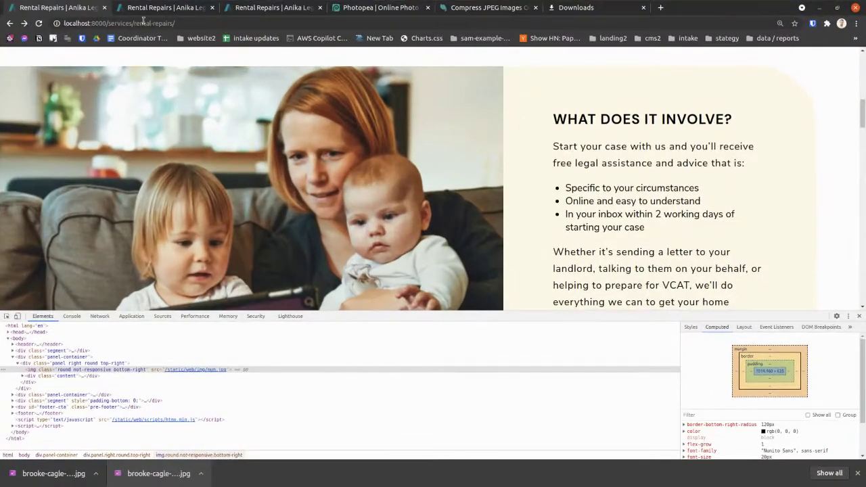
pyautogui.click(860, 316)
pyautogui.hotkey('ctrl', 'r')
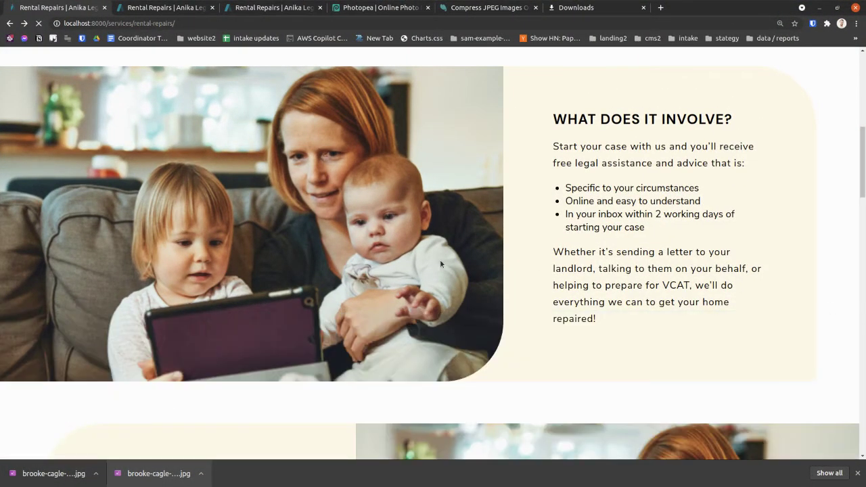
pyautogui.scroll(2, 436, 276)
pyautogui.scroll(4, 435, 277)
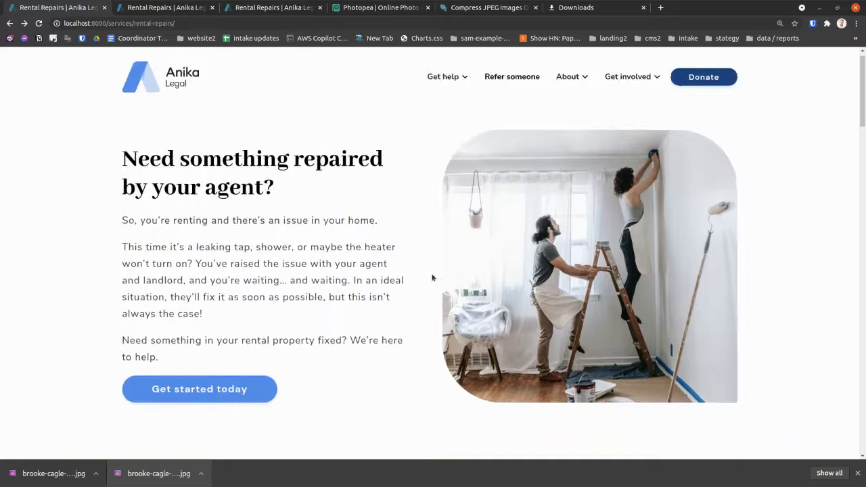
pyautogui.scroll(-5, 433, 278)
# Step: Check the updated page in the wide and phone-sized responsive views
pyautogui.click(160, 6)
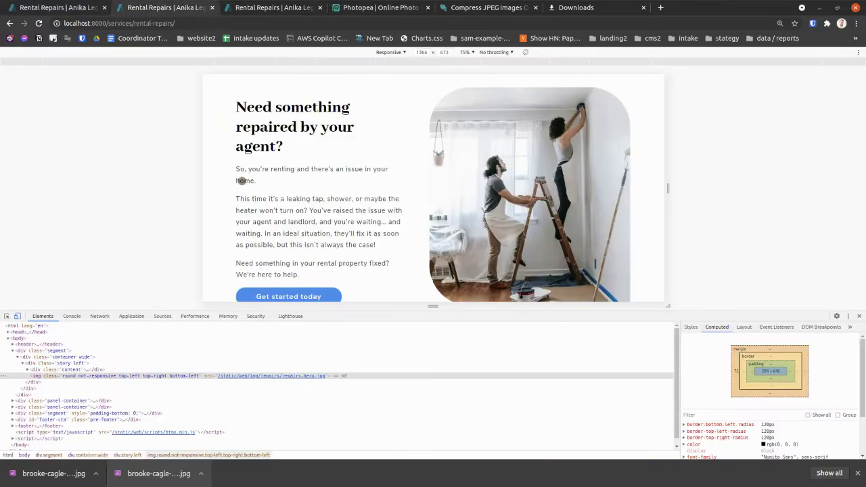
pyautogui.hotkey('ctrl', 'r')
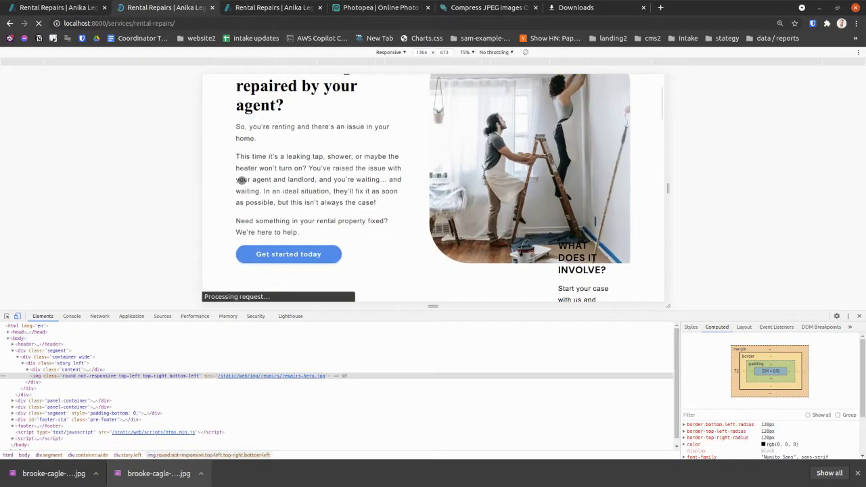
pyautogui.scroll(-5, 243, 179)
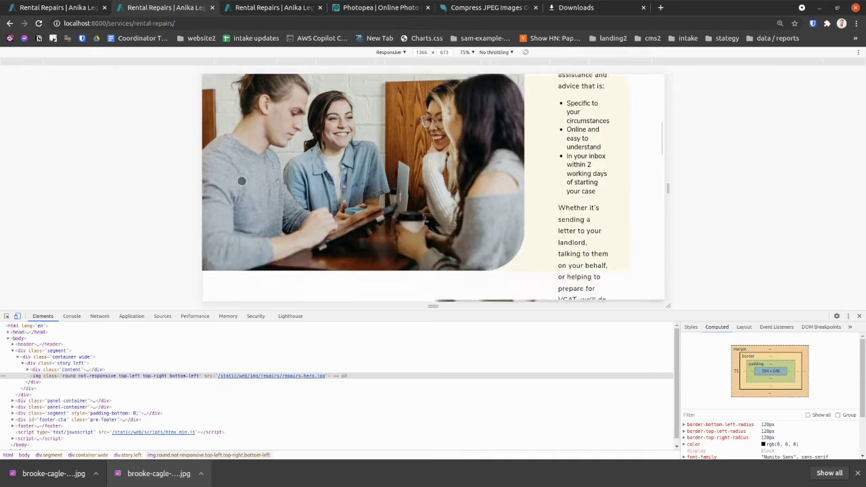
pyautogui.scroll(1, 243, 181)
pyautogui.click(265, 7)
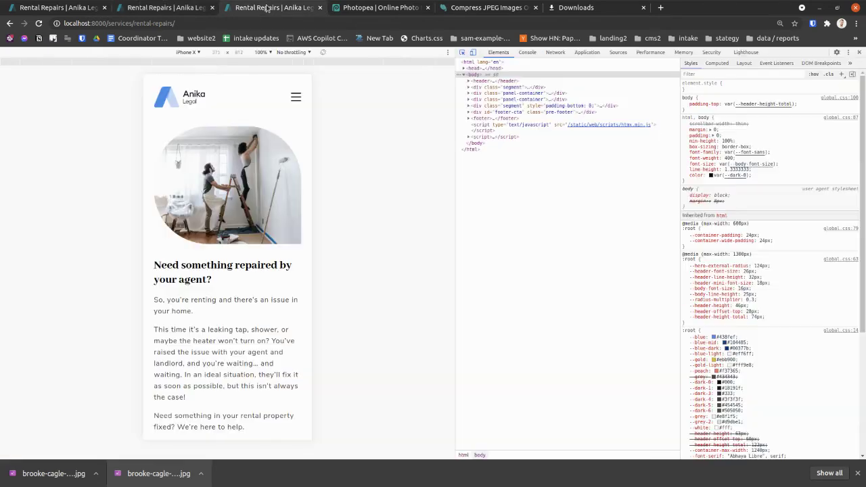
pyautogui.scroll(-6, 259, 212)
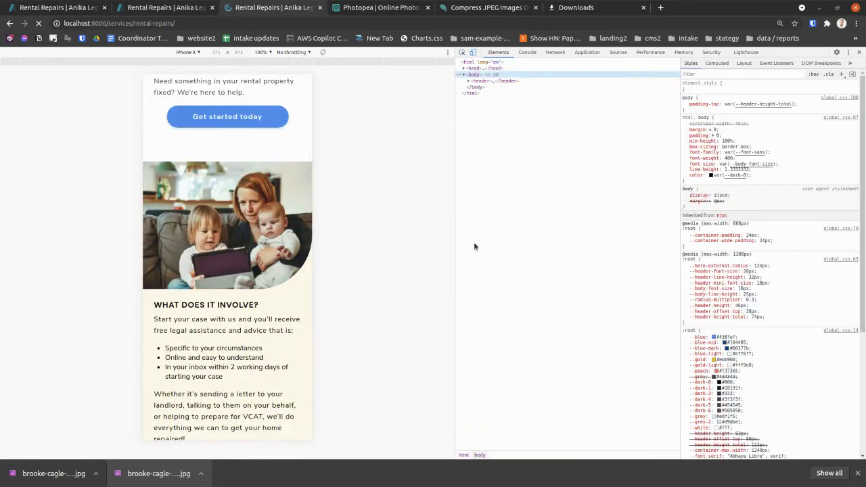
pyautogui.click(196, 9)
pyautogui.scroll(-1, 308, 162)
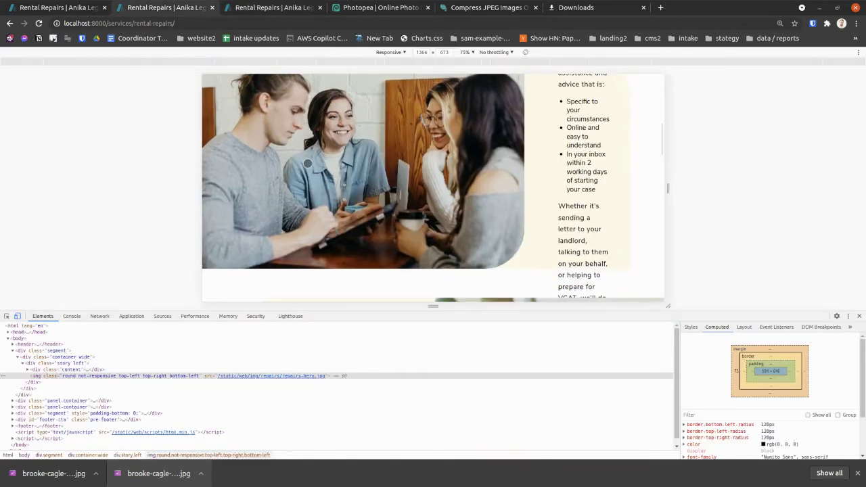
pyautogui.scroll(1, 309, 163)
pyautogui.scroll(-1, 308, 162)
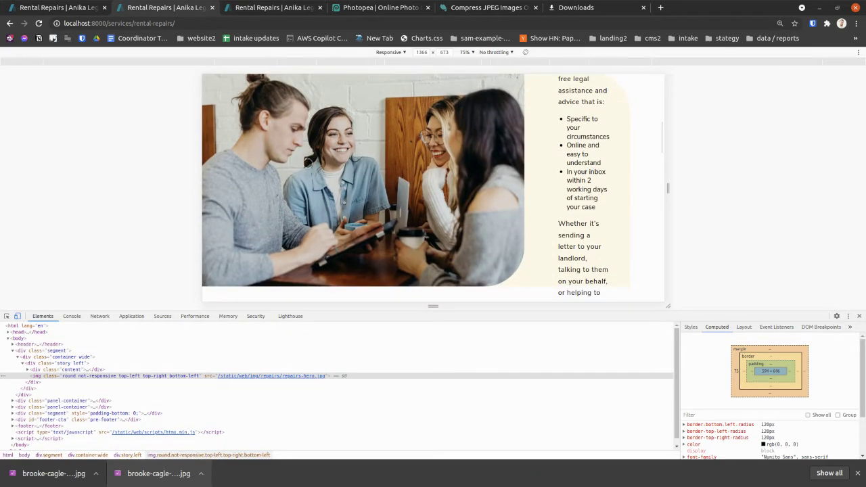
pyautogui.scroll(2, 410, 145)
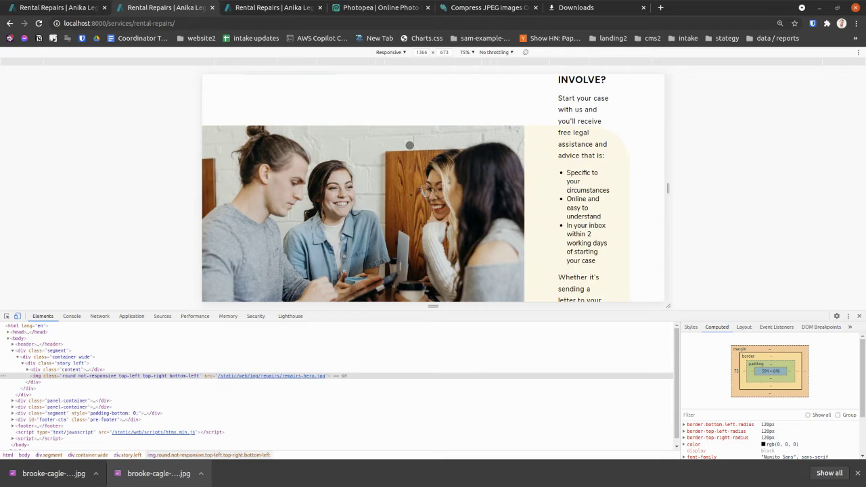
pyautogui.scroll(4, 409, 145)
pyautogui.scroll(-6, 410, 144)
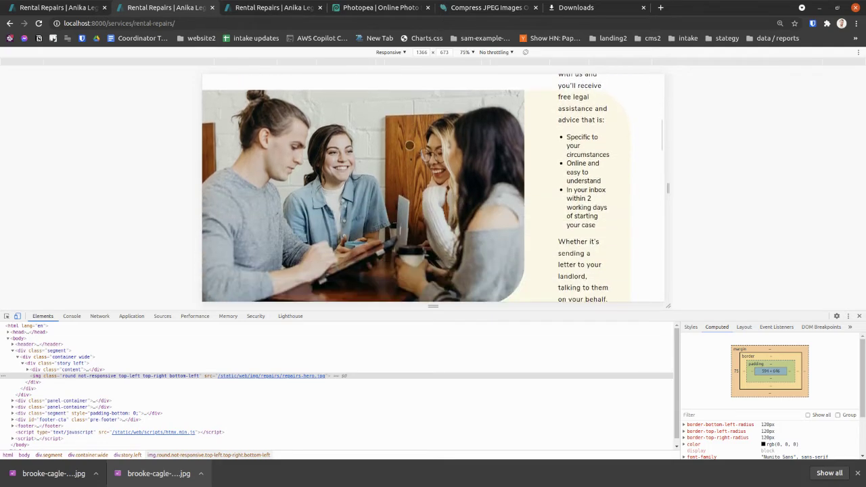
pyautogui.scroll(2, 410, 145)
# Step: Close DevTools, scroll the full page, and bring the Downloads folder forward
pyautogui.press('F12')
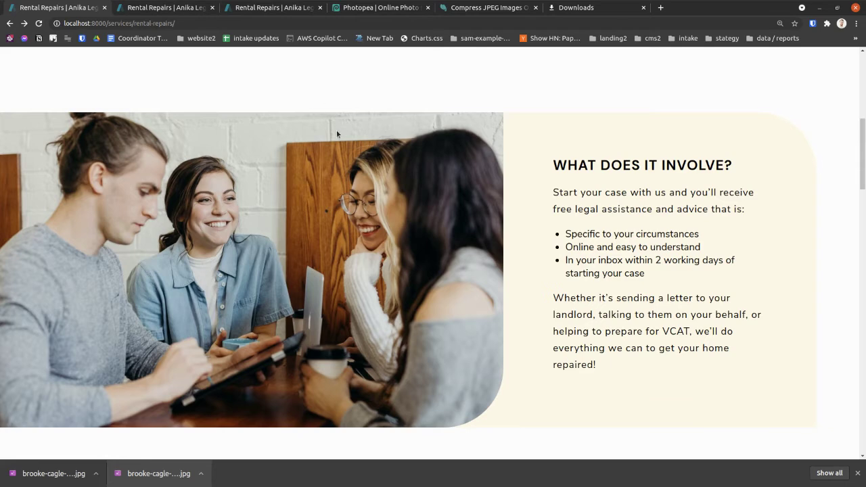
pyautogui.scroll(-1, 337, 132)
pyautogui.scroll(-5, 336, 134)
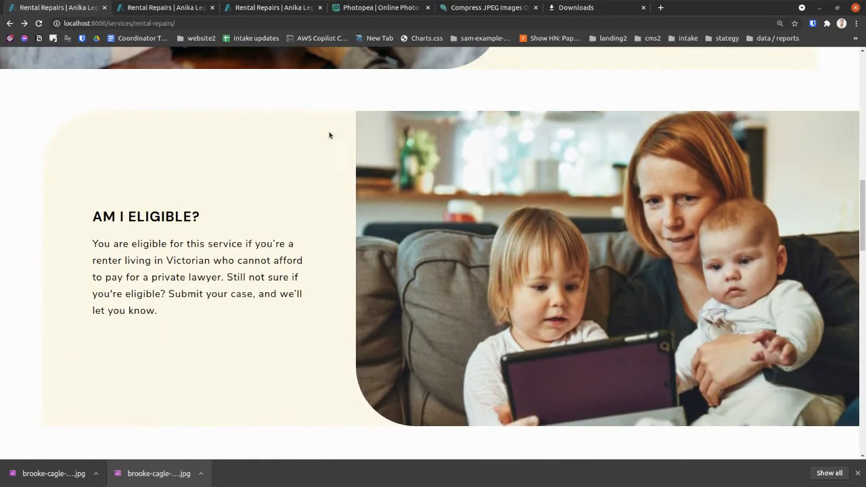
pyautogui.press('super')
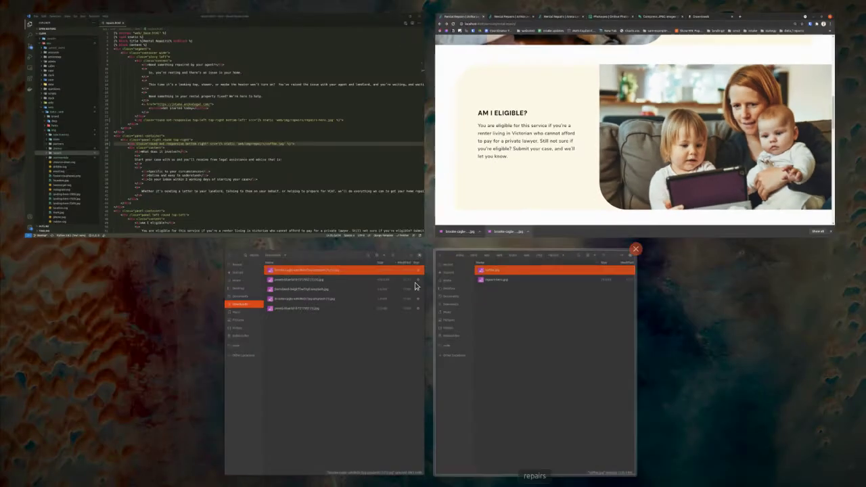
pyautogui.click(344, 344)
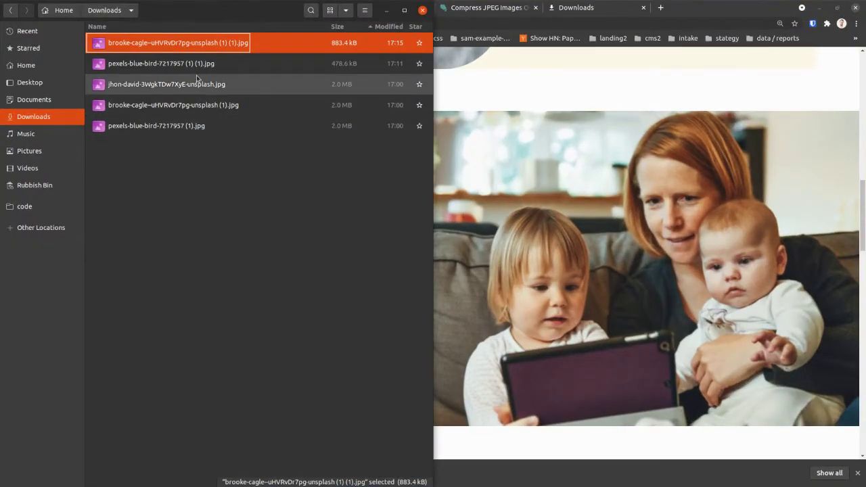
# Step: Preview jhon-david-3WgkTDw7XyE-unsplash.jpg, then bring Photopea up beside the Downloads folder
pyautogui.click(200, 84)
pyautogui.doubleClick(199, 84)
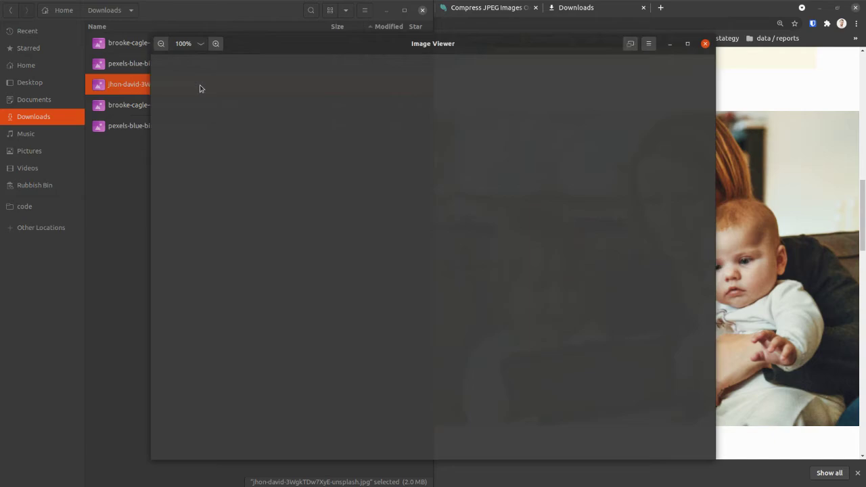
pyautogui.press('Escape')
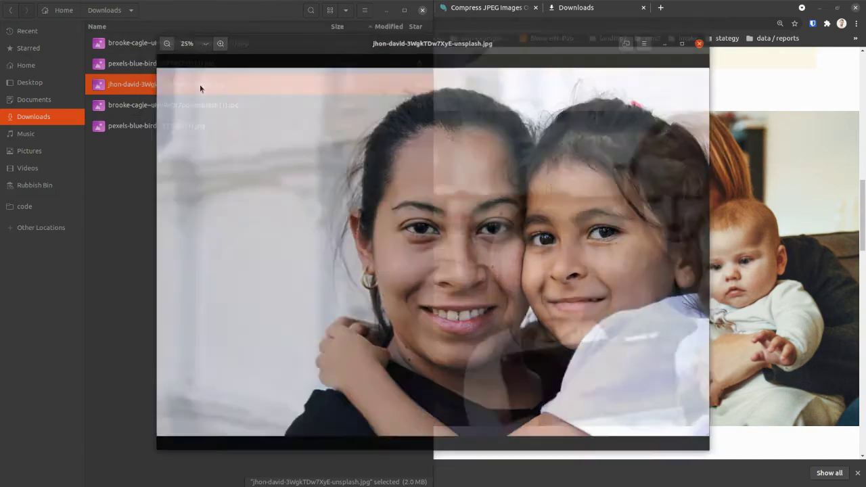
pyautogui.hotkey('alt', 'Tab')
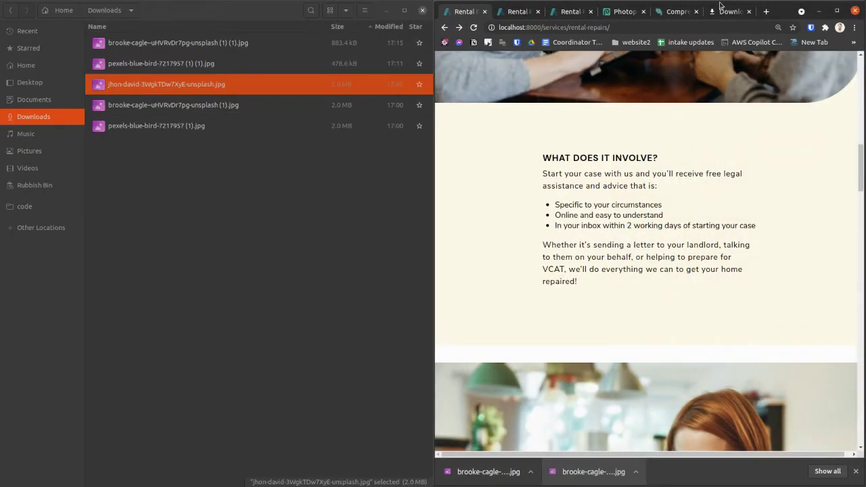
pyautogui.click(626, 11)
# Step: Reload Photopea and drop the jhon-david photo into it as a new document
pyautogui.hotkey('ctrl', 'r')
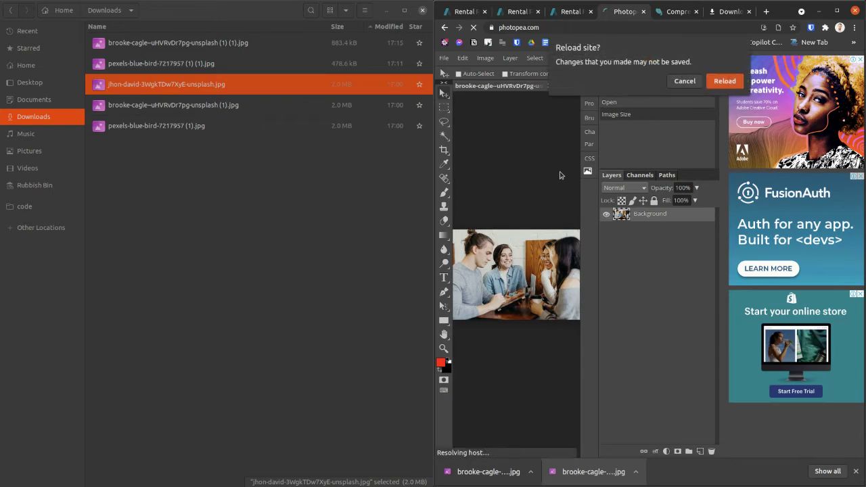
pyautogui.press('Return')
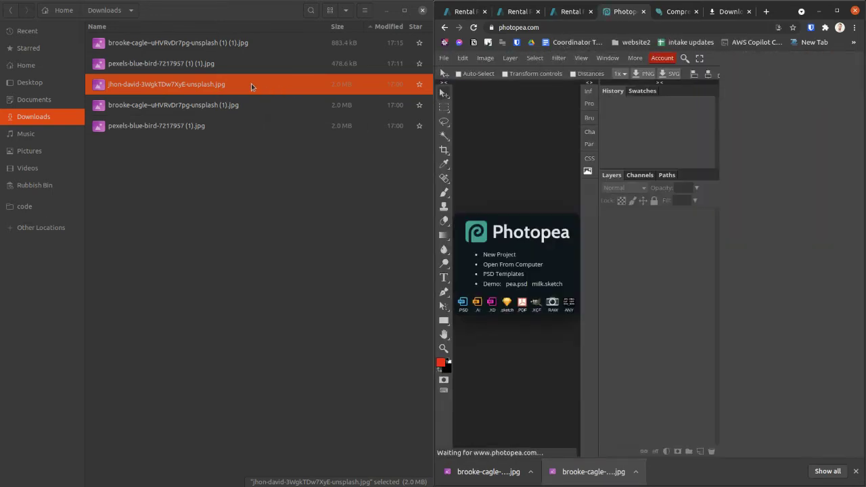
pyautogui.moveTo(251, 86); pyautogui.dragTo(529, 163)
# Step: Maximize Chrome, glance at the Rental Repairs page, and return to Photopea
pyautogui.press('super+Up')
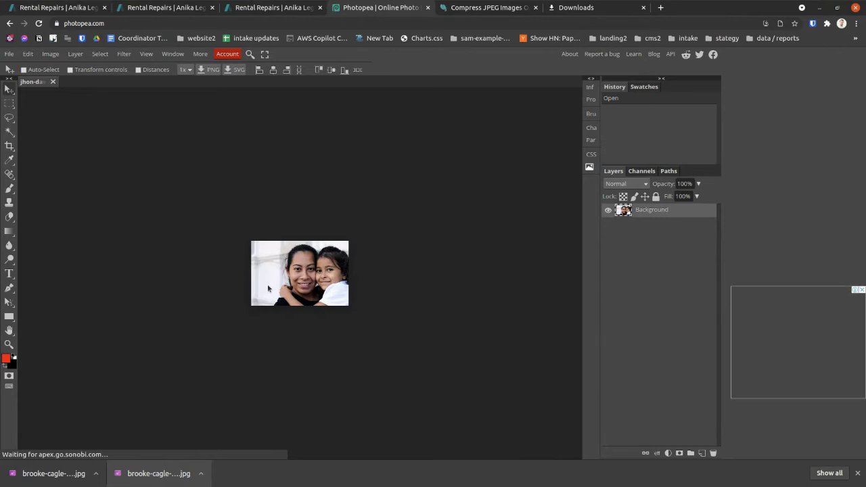
pyautogui.press('ctrl')
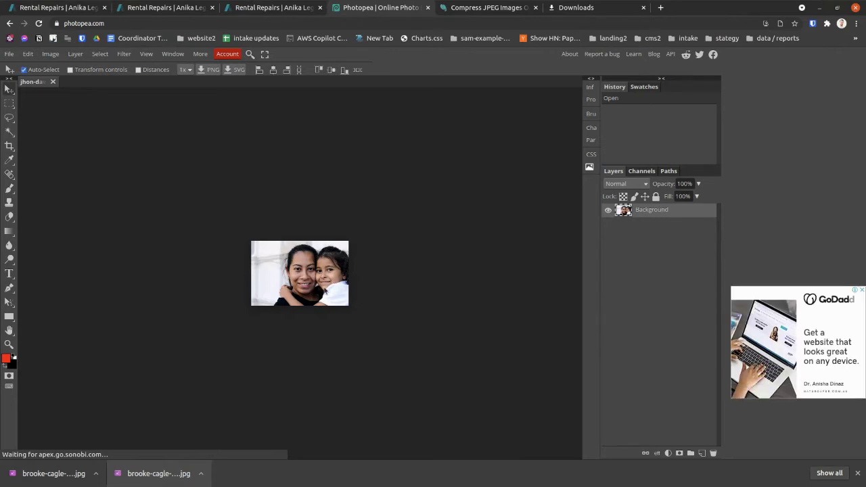
pyautogui.press('super')
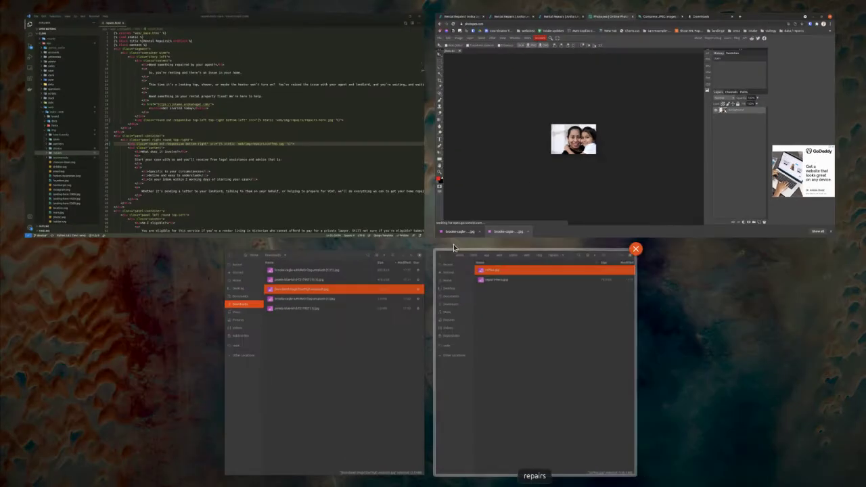
pyautogui.click(602, 110)
pyautogui.click(88, 12)
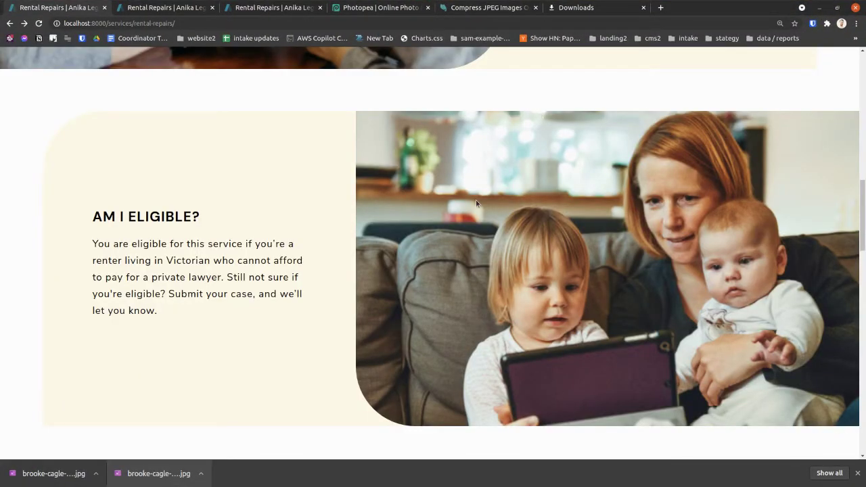
pyautogui.press('super')
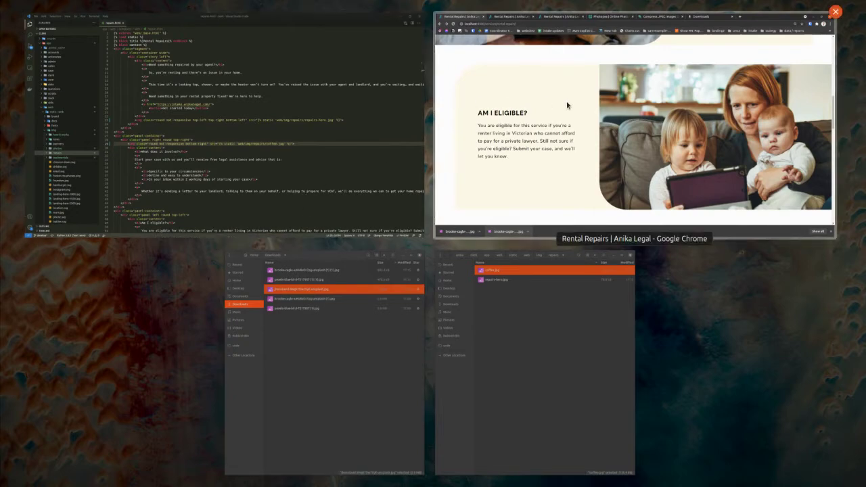
pyautogui.click(566, 101)
pyautogui.click(361, 7)
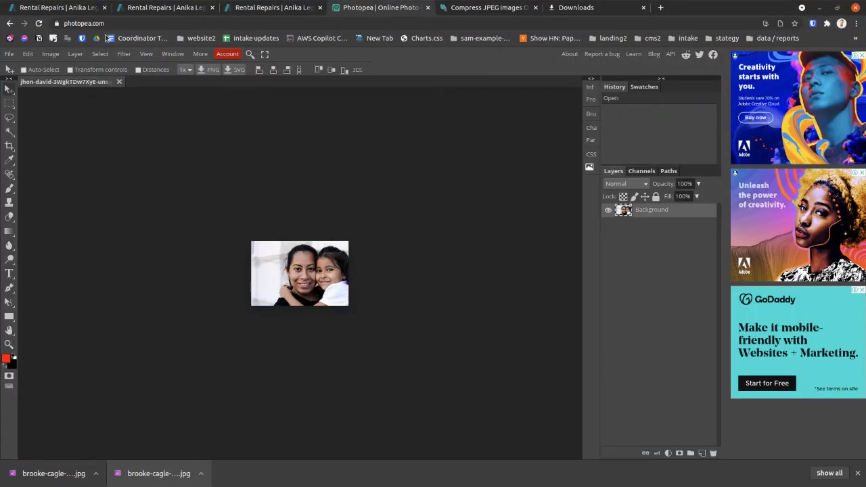
# Step: Resize the mother-and-daughter photo to 1200 px wide (1200 × 800)
pyautogui.click(51, 54)
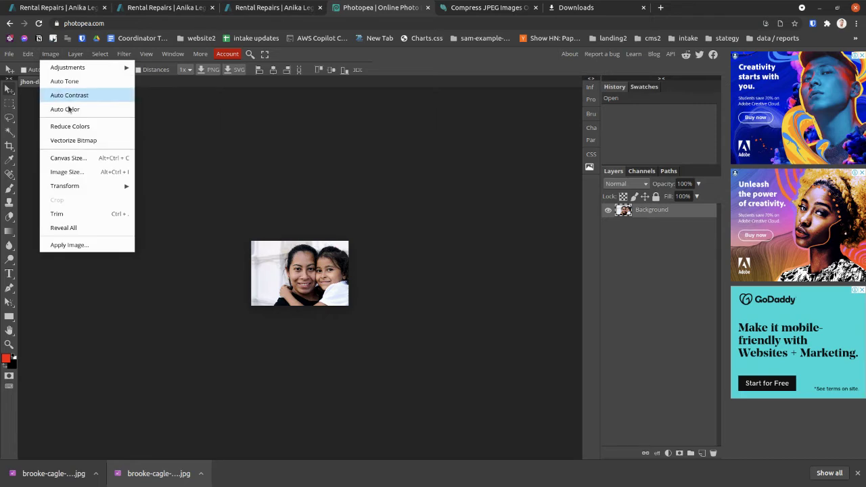
pyautogui.click(68, 172)
pyautogui.click(103, 142)
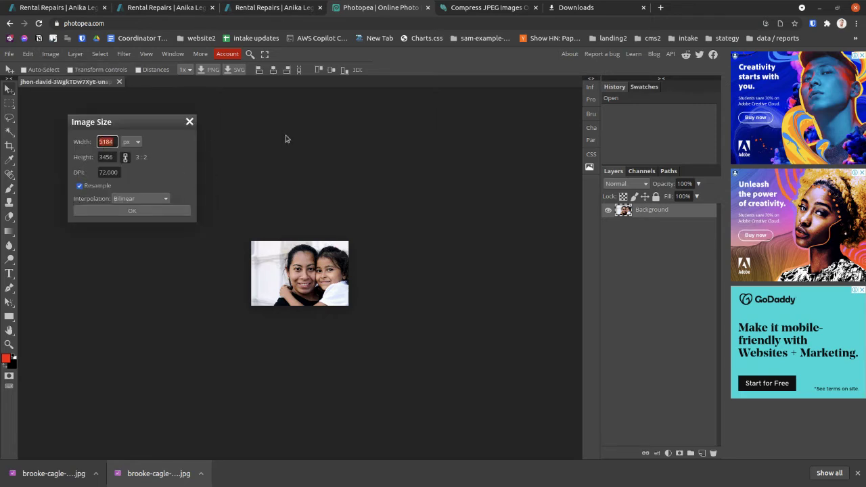
pyautogui.write('1200')
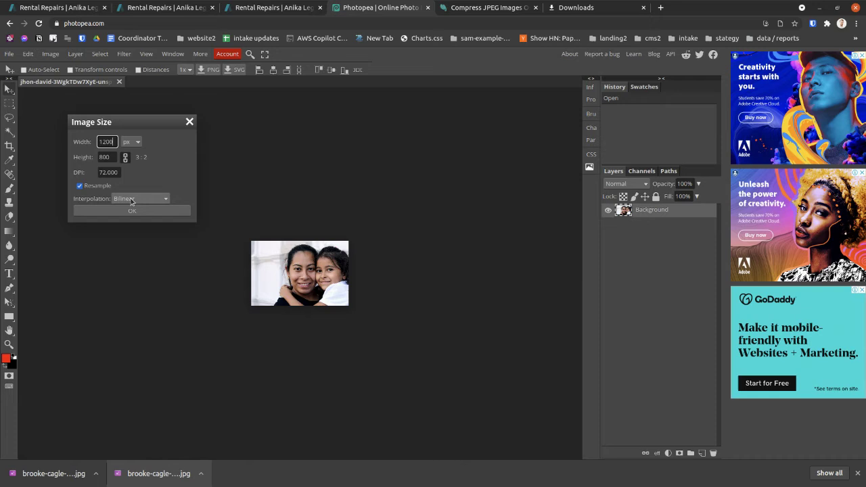
pyautogui.click(132, 211)
# Step: Export the resized photo as a JPG to Downloads
pyautogui.click(9, 54)
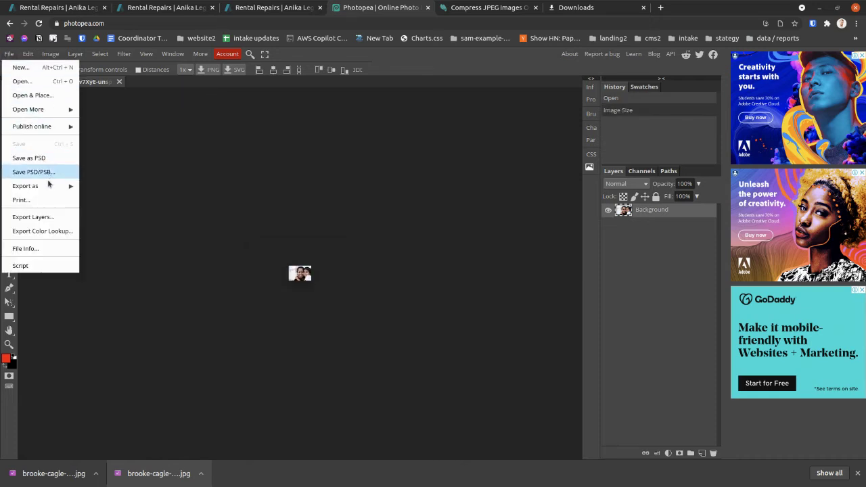
pyautogui.moveTo(54, 186)
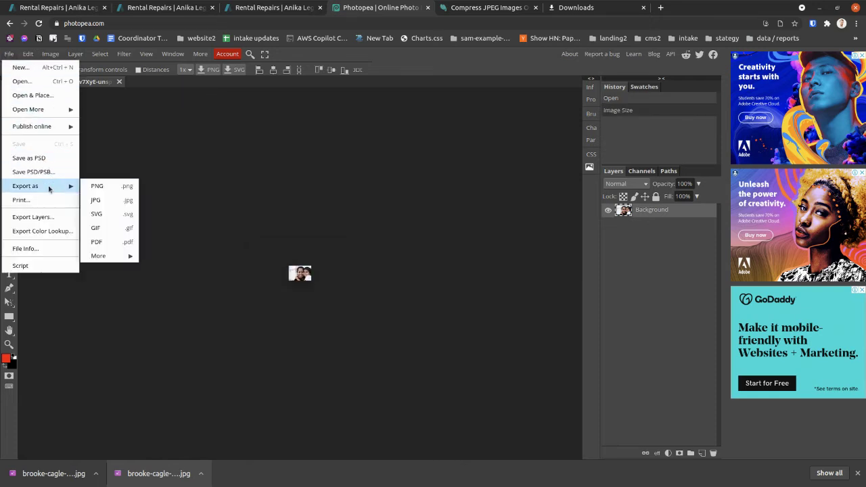
pyautogui.click(103, 201)
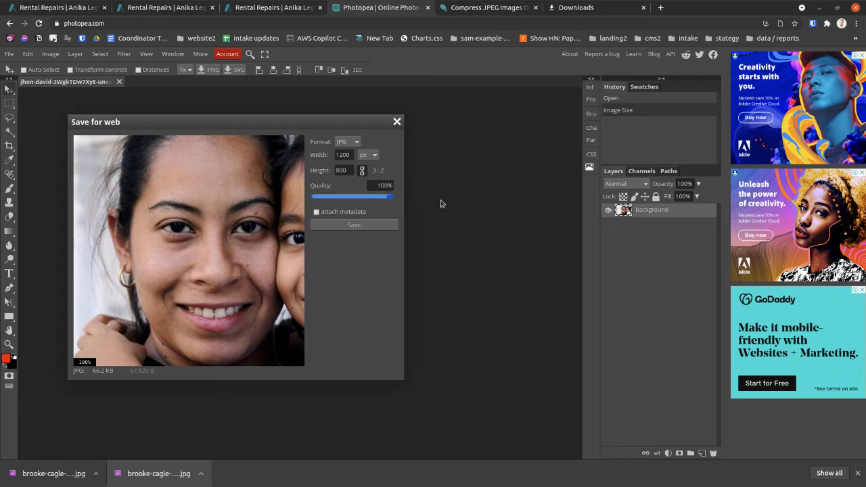
pyautogui.click(380, 230)
# Step: Compress the new jhon-david JPG on Compress JPEG (−89%) and download the result
pyautogui.click(487, 7)
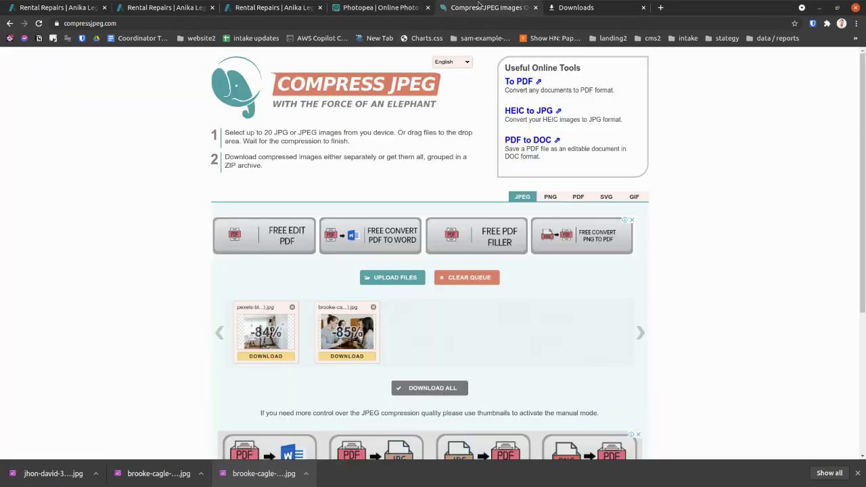
pyautogui.moveTo(53, 473); pyautogui.dragTo(488, 340)
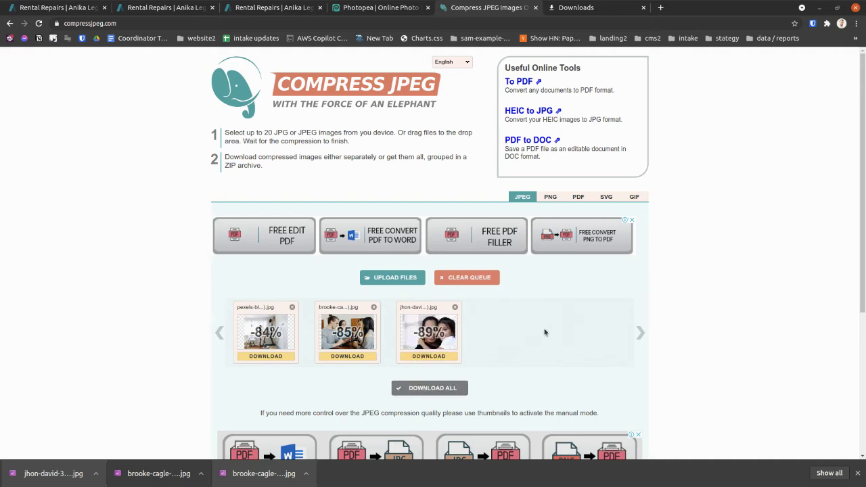
pyautogui.click(428, 356)
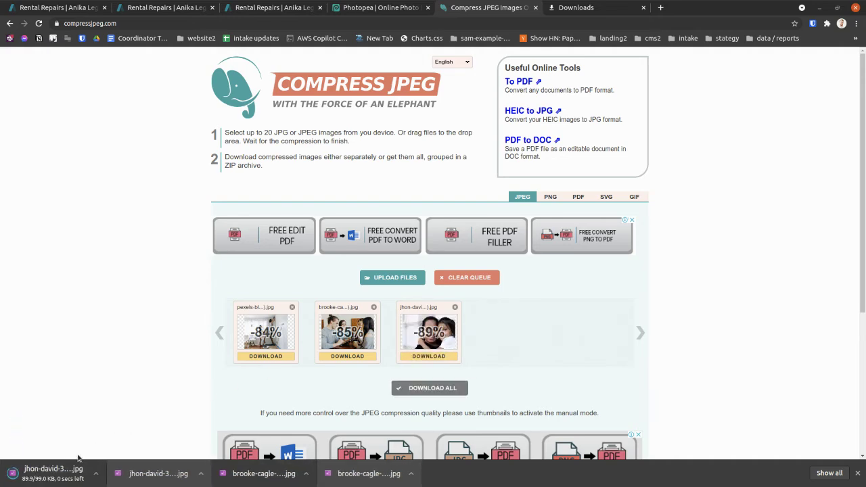
pyautogui.press('super')
# Step: Preview the compressed mother-and-daughter -min.jpg in the Downloads folder
pyautogui.click(350, 319)
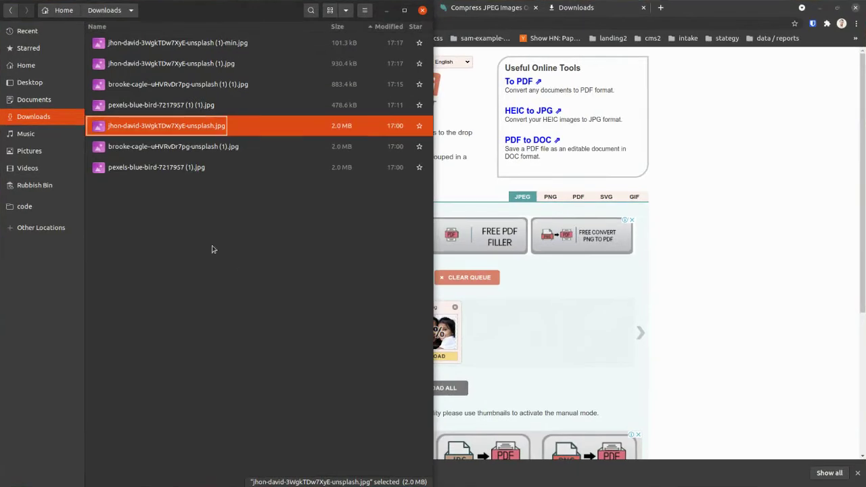
pyautogui.click(252, 258)
pyautogui.doubleClick(271, 44)
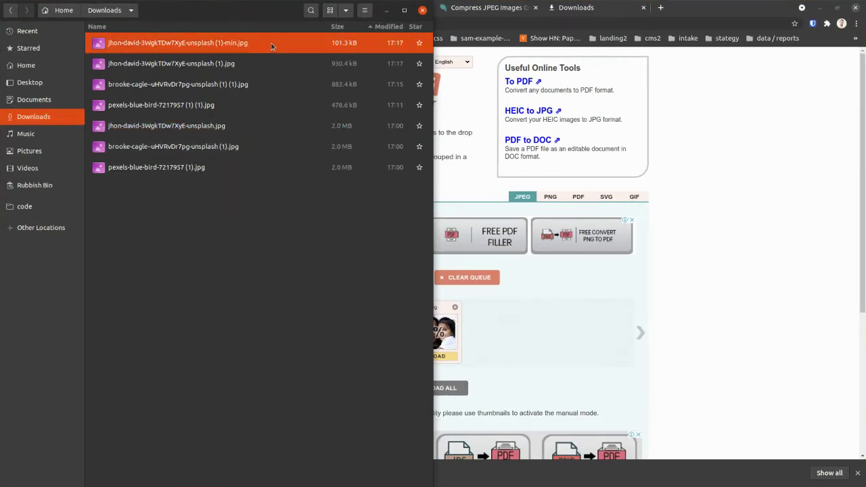
pyautogui.press('Escape')
pyautogui.doubleClick(271, 44)
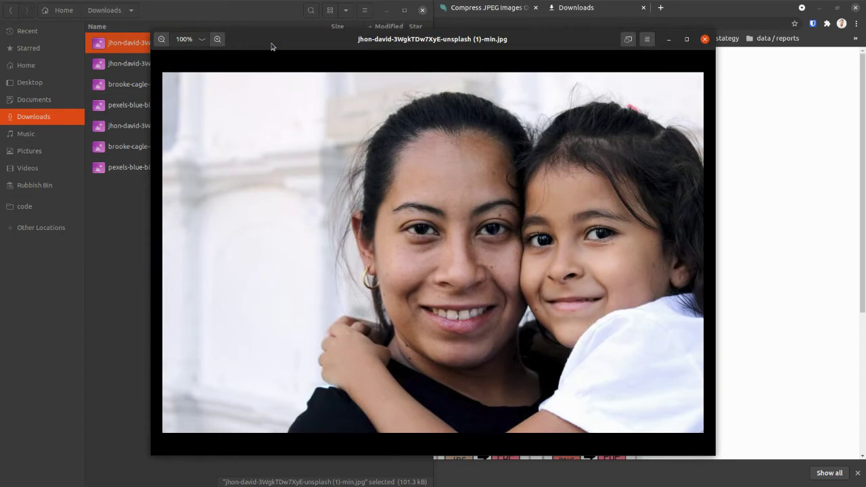
pyautogui.press('Escape')
pyautogui.rightClick(271, 46)
pyautogui.press('Escape')
pyautogui.press('super')
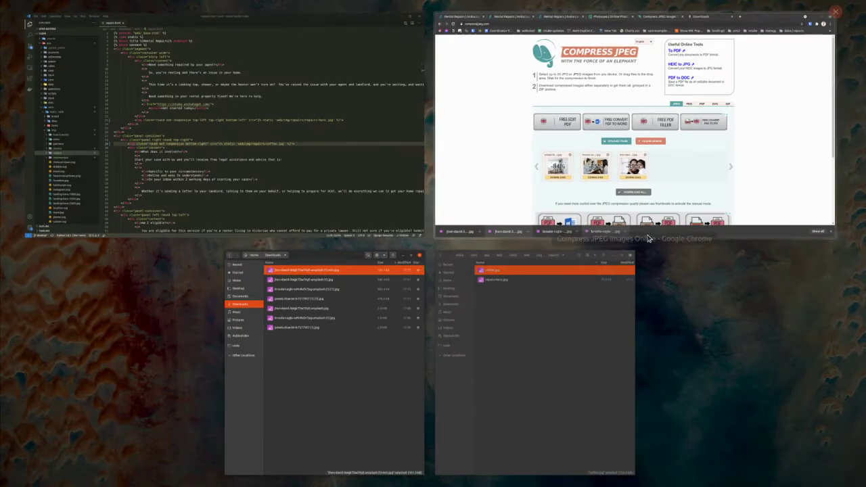
pyautogui.click(618, 347)
# Step: Move the compressed photo into img/repairs and rename it mum.jpg
pyautogui.moveTo(209, 42); pyautogui.dragTo(587, 99)
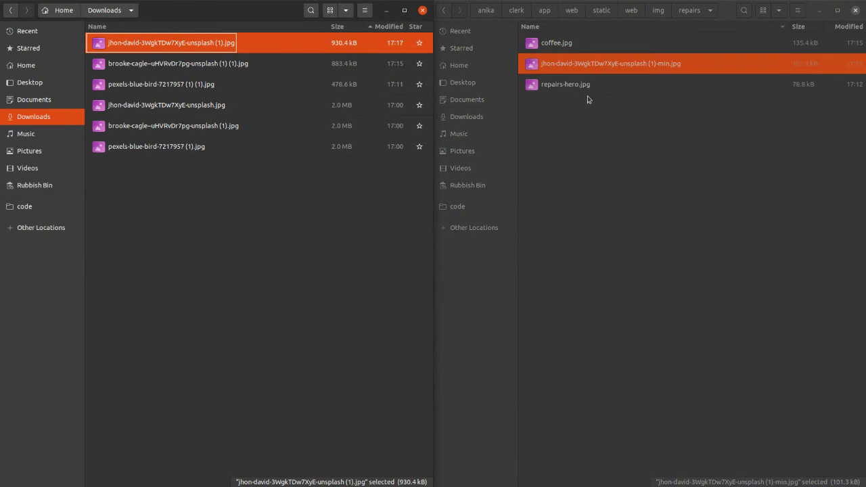
pyautogui.rightClick(586, 66)
pyautogui.click(631, 151)
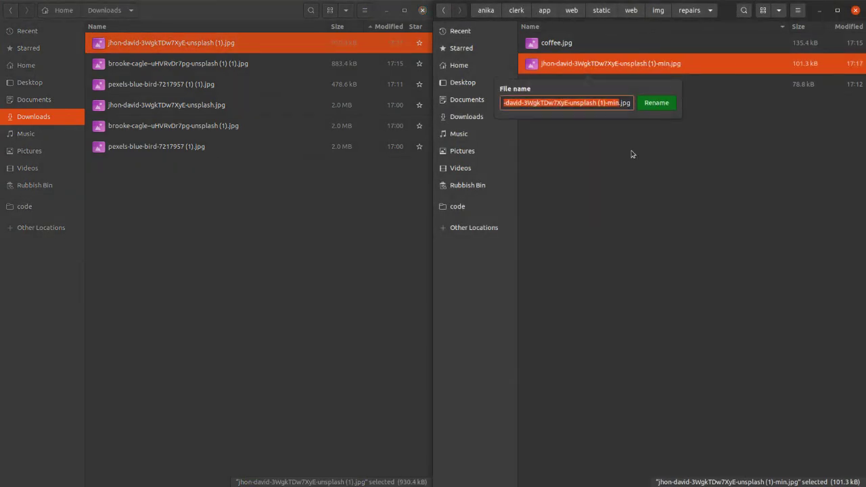
pyautogui.write('hero')
pyautogui.press('Return')
pyautogui.press('super')
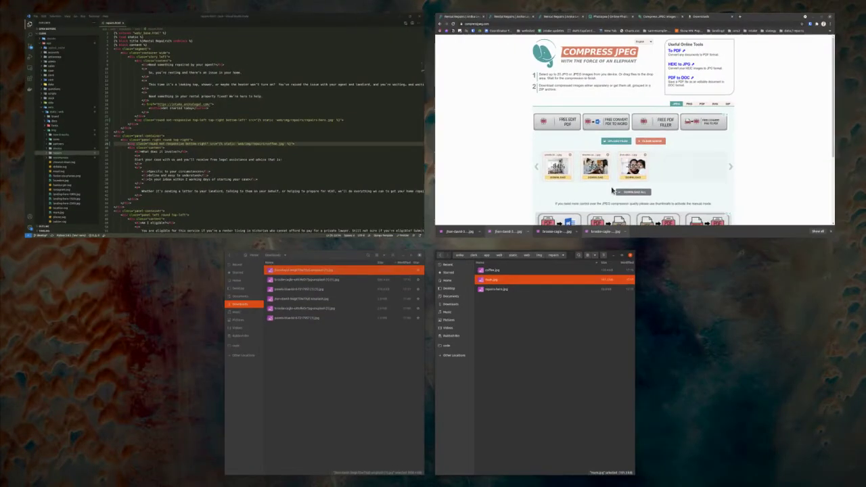
pyautogui.click(313, 162)
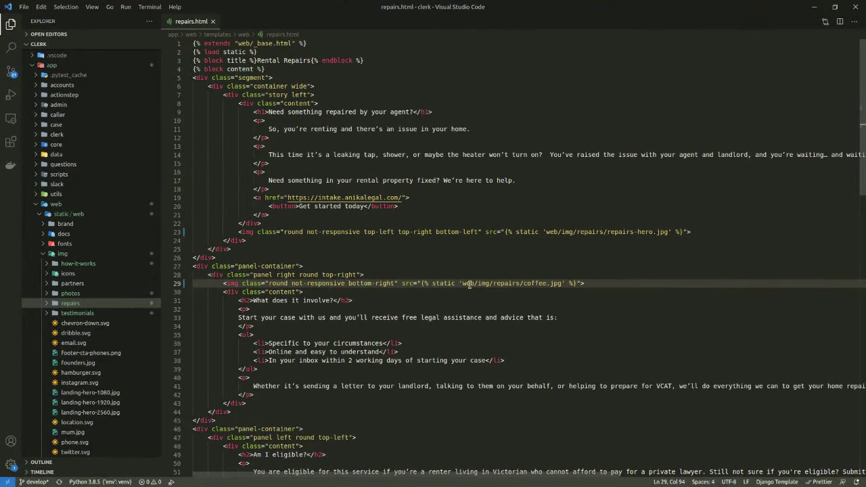
# Step: Point line 54's 'Am I eligible?' image at web/img/repairs/mum.jpg in repairs.html
pyautogui.moveTo(463, 284); pyautogui.dragTo(555, 285)
pyautogui.scroll(-3, 559, 283)
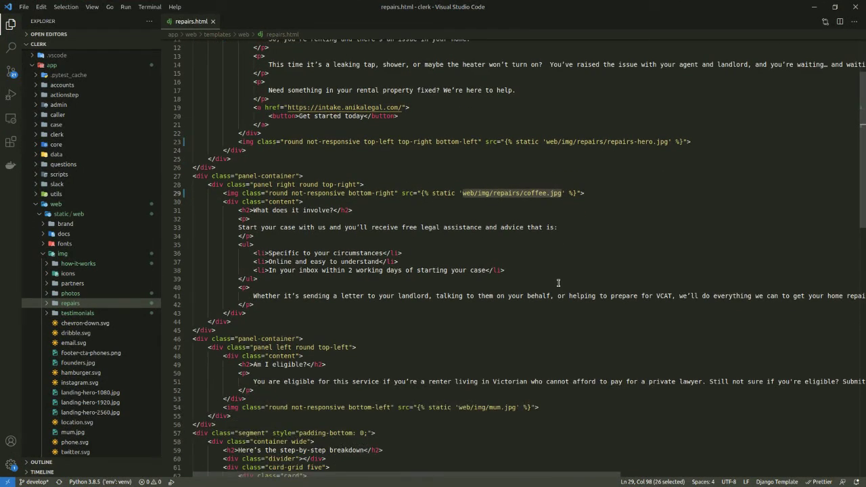
pyautogui.scroll(-4, 554, 269)
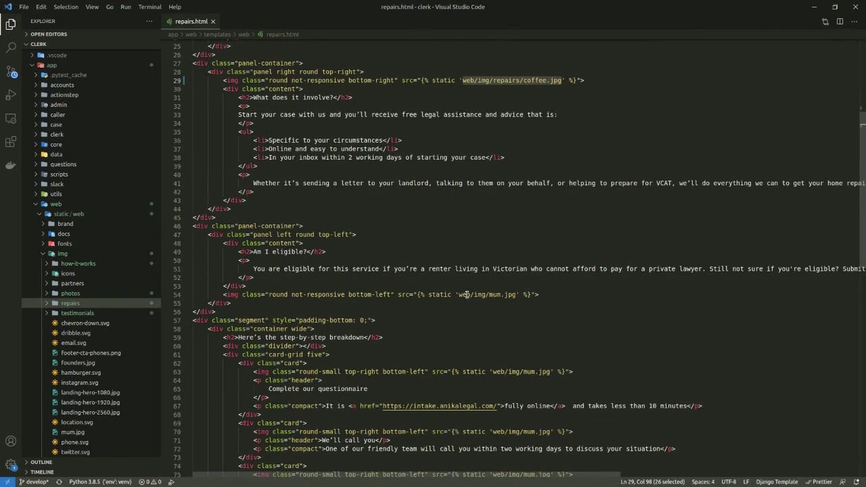
pyautogui.moveTo(460, 294); pyautogui.dragTo(500, 296)
pyautogui.write('web/img/repairs/mum.jpg')
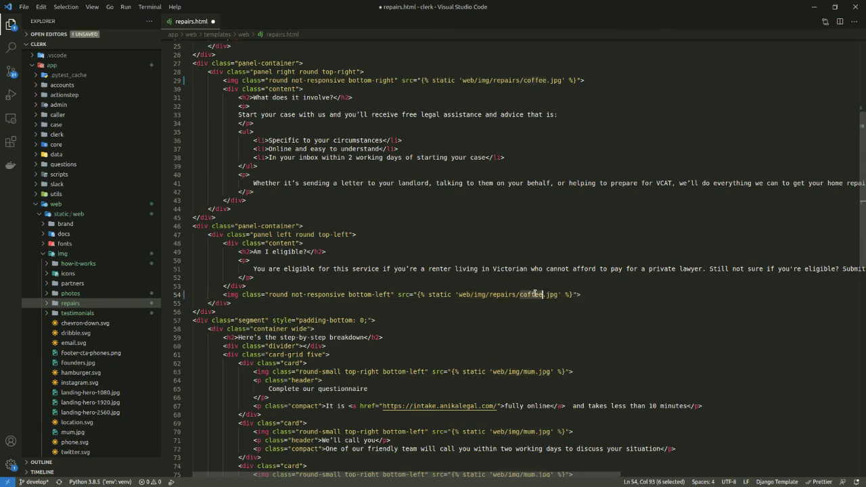
pyautogui.doubleClick(532, 295)
pyautogui.click(533, 295)
pyautogui.press('super')
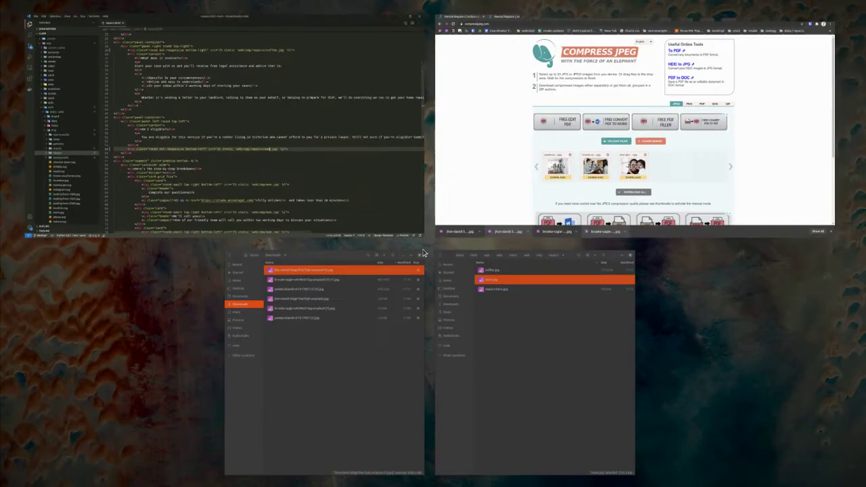
pyautogui.click(489, 169)
# Step: Check the new photo under 'Am I eligible?' in the desktop and responsive tabs
pyautogui.click(42, 8)
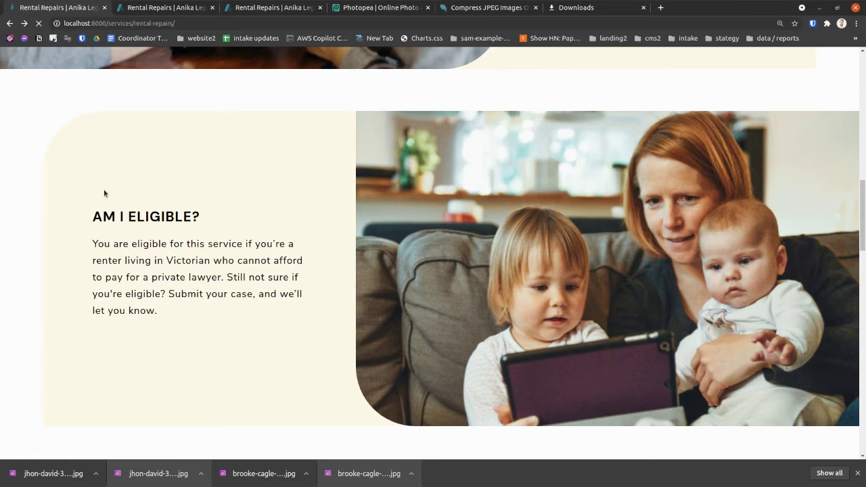
pyautogui.hotkey('ctrl', 'Tab')
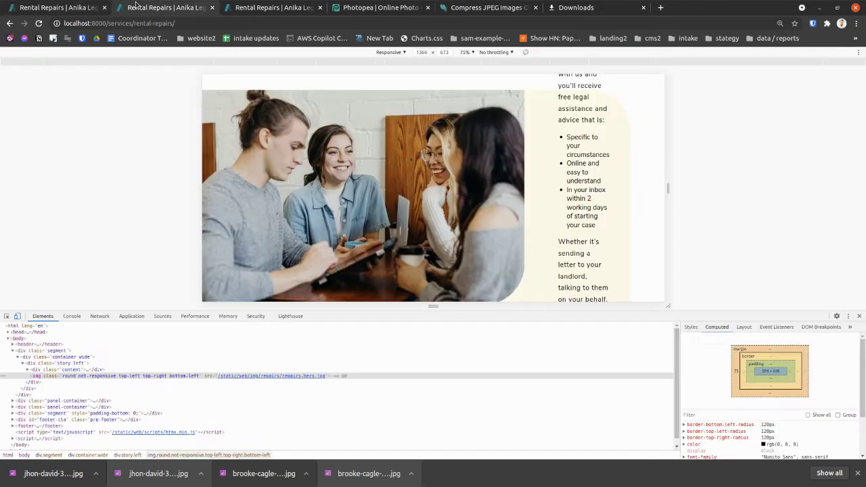
pyautogui.scroll(-3, 261, 198)
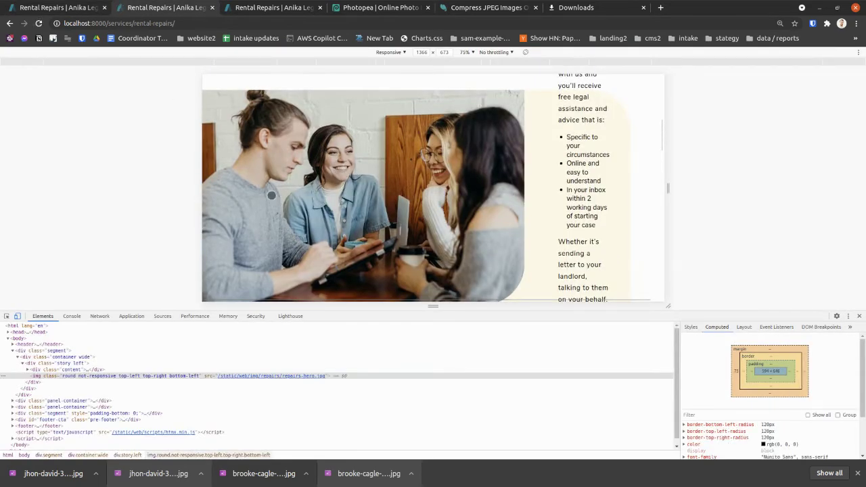
pyautogui.scroll(-5, 271, 193)
pyautogui.scroll(-1, 271, 195)
pyautogui.scroll(1, 273, 248)
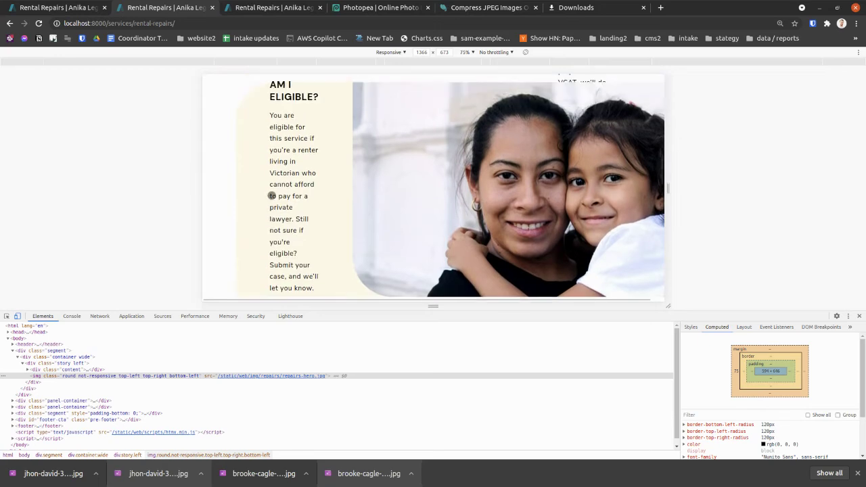
# Step: Check the photo in the iPhone X tab, then return to the desktop tab
pyautogui.click(289, 12)
pyautogui.scroll(-3, 173, 270)
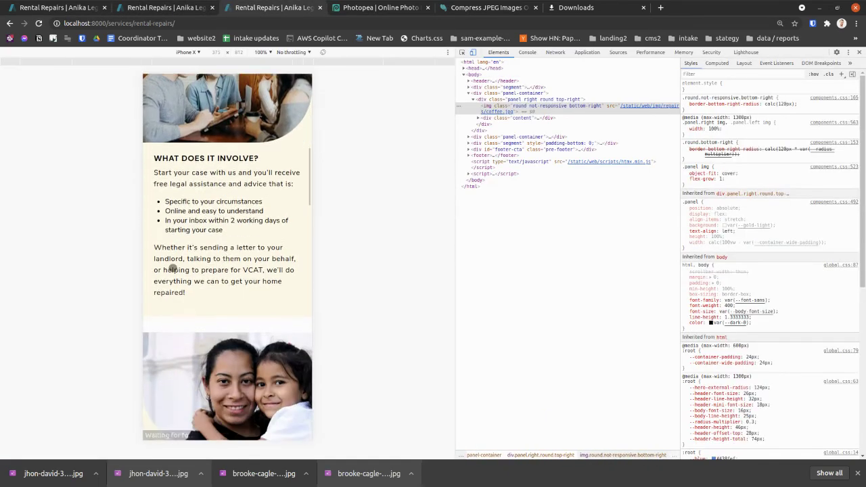
pyautogui.scroll(-5, 172, 269)
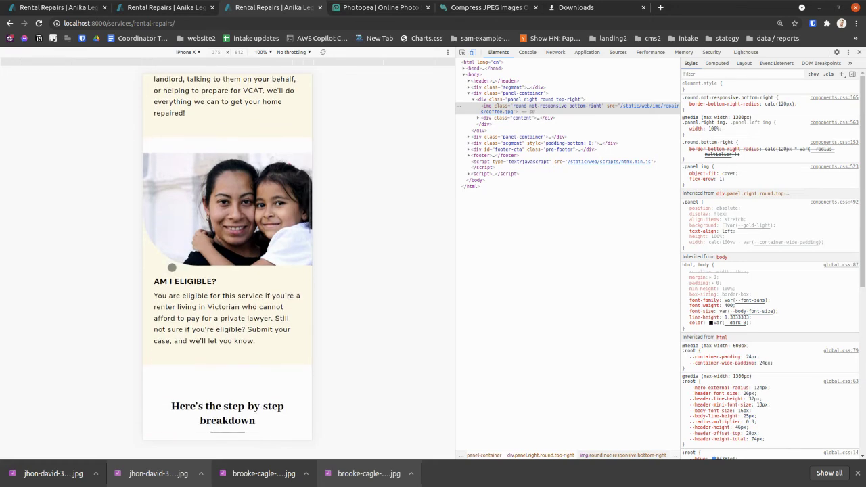
pyautogui.scroll(10, 172, 267)
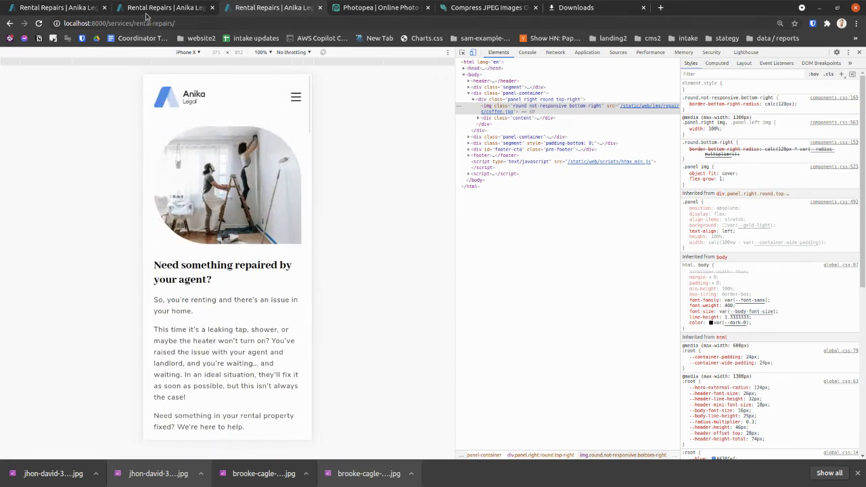
pyautogui.click(145, 12)
pyautogui.click(61, 8)
pyautogui.scroll(8, 205, 188)
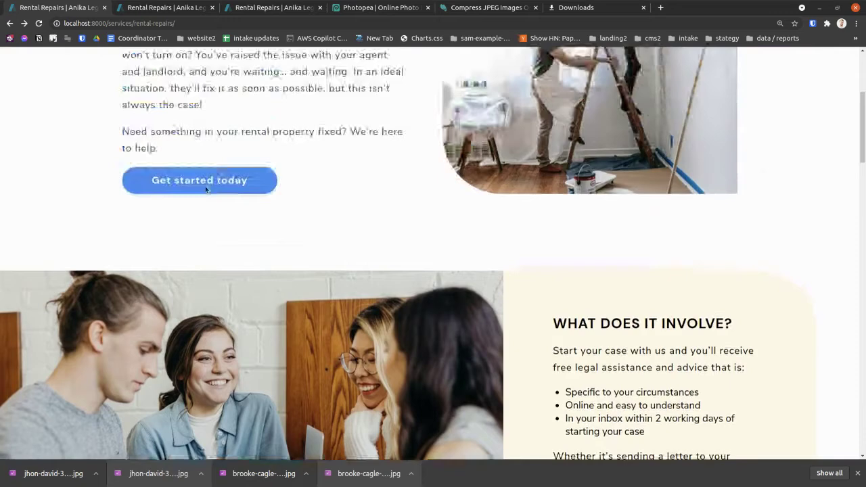
pyautogui.scroll(5, 205, 188)
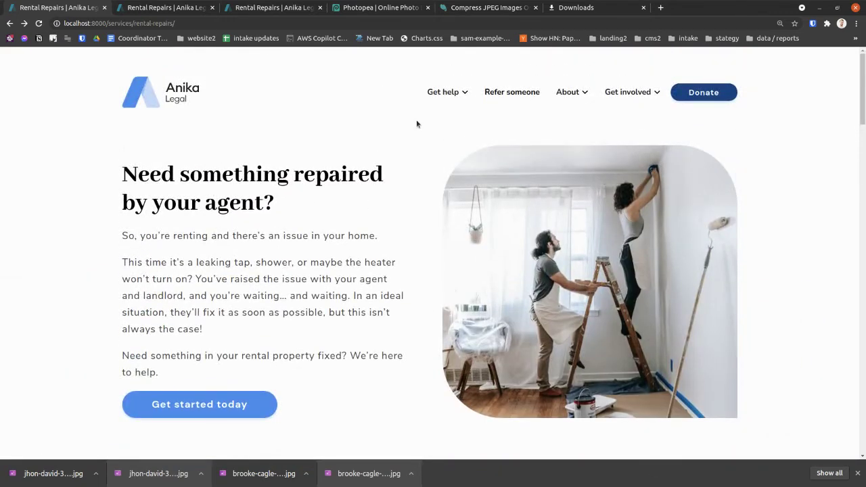
# Step: Reload with DevTools Network set to Img: hero 79.1 kB, coffee 136 kB, mum 102 kB
pyautogui.hotkey('ctrl', 'shift', 'i')
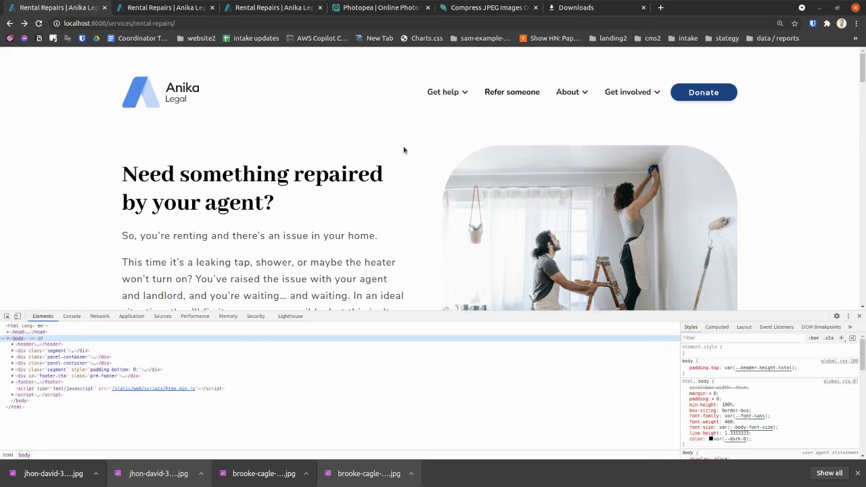
pyautogui.click(100, 316)
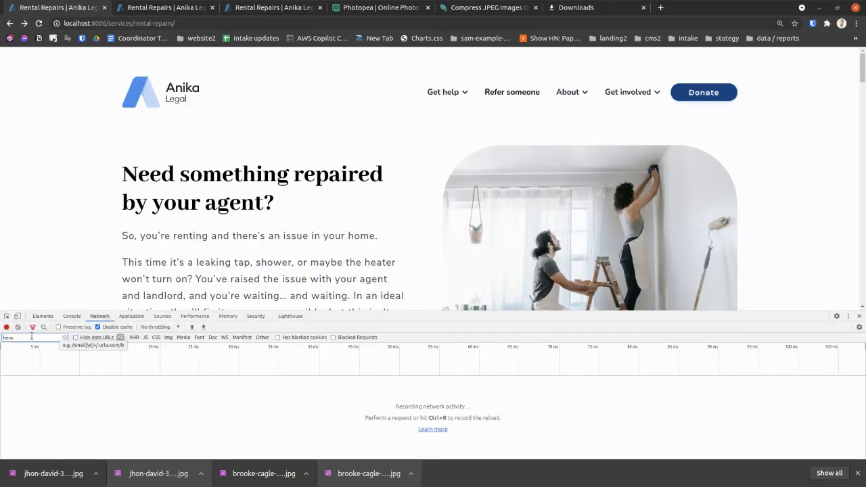
pyautogui.click(168, 337)
pyautogui.doubleClick(50, 338)
pyautogui.press('BackSpace')
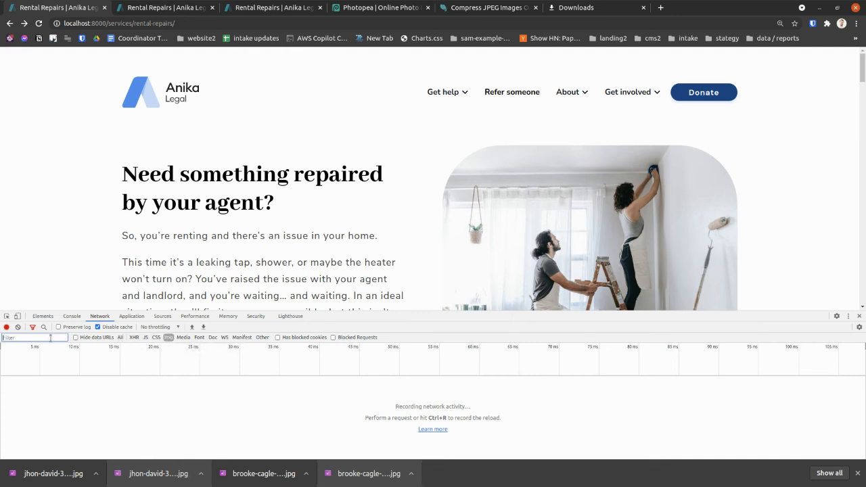
pyautogui.click(37, 25)
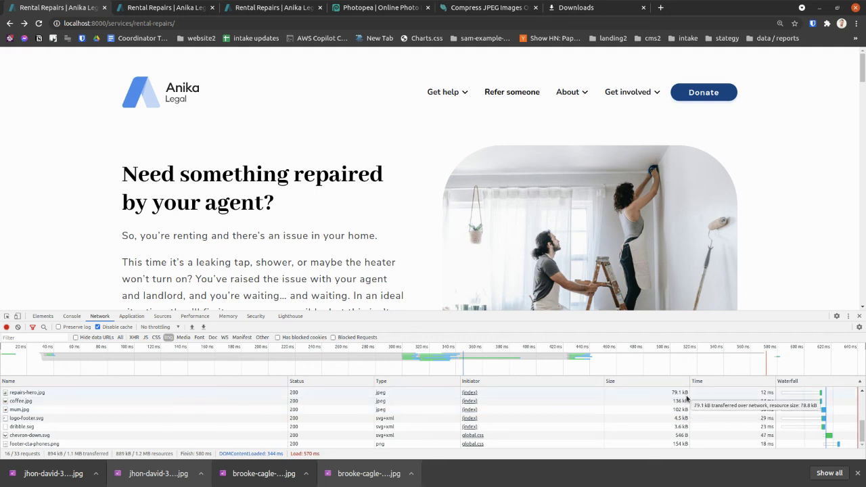
pyautogui.click(859, 317)
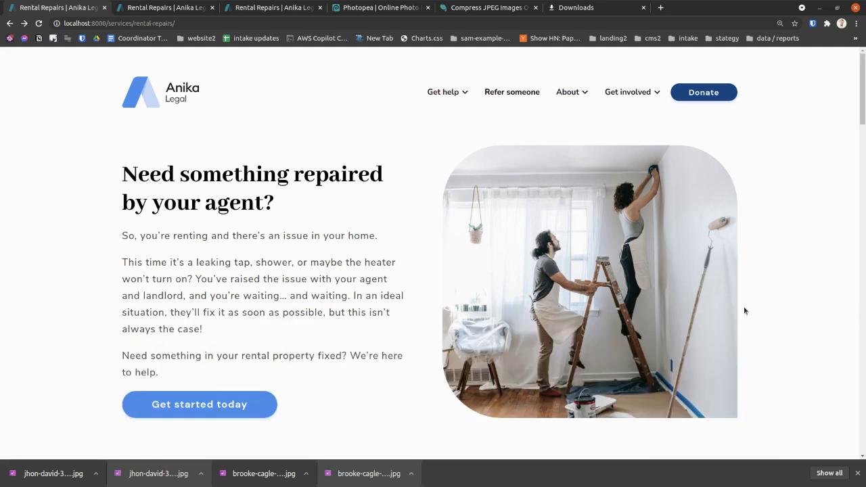
pyautogui.scroll(-11, 801, 315)
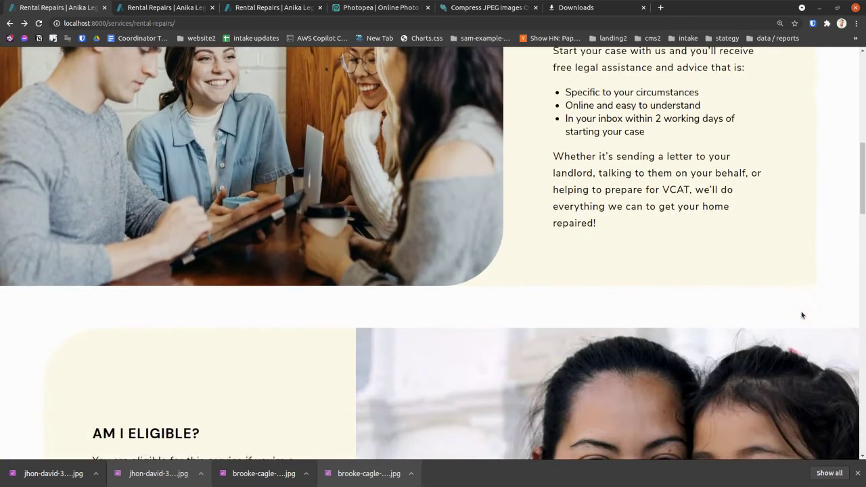
pyautogui.scroll(2, 801, 315)
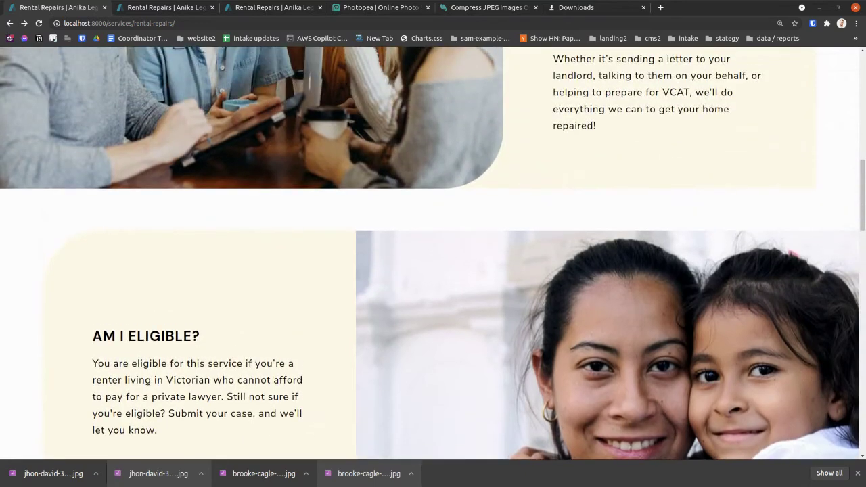